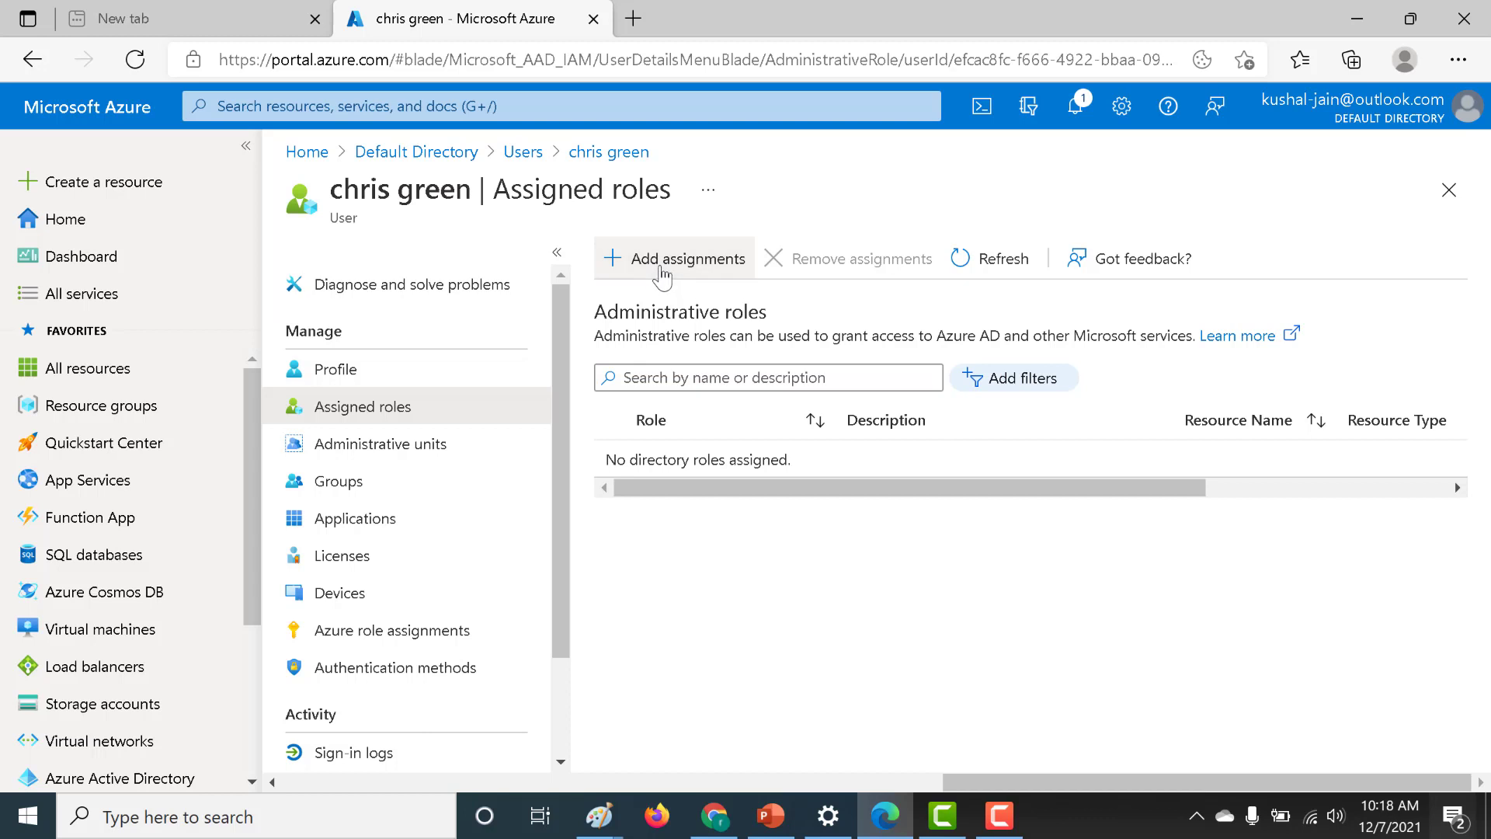
Step: Assign the Global administrator directory role to the open user and refresh the assigned roles list
click(658, 387)
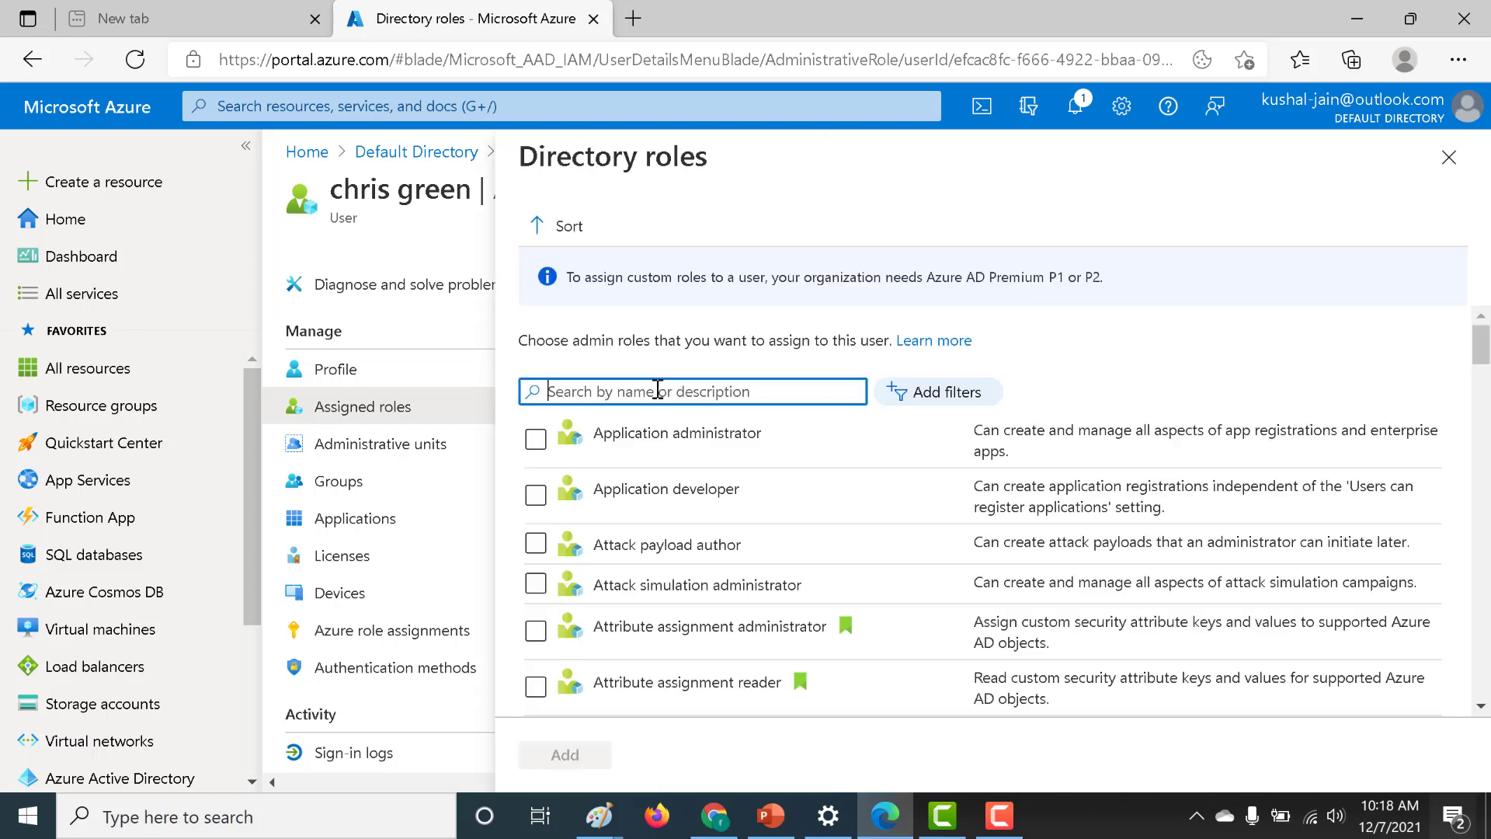
text(global)
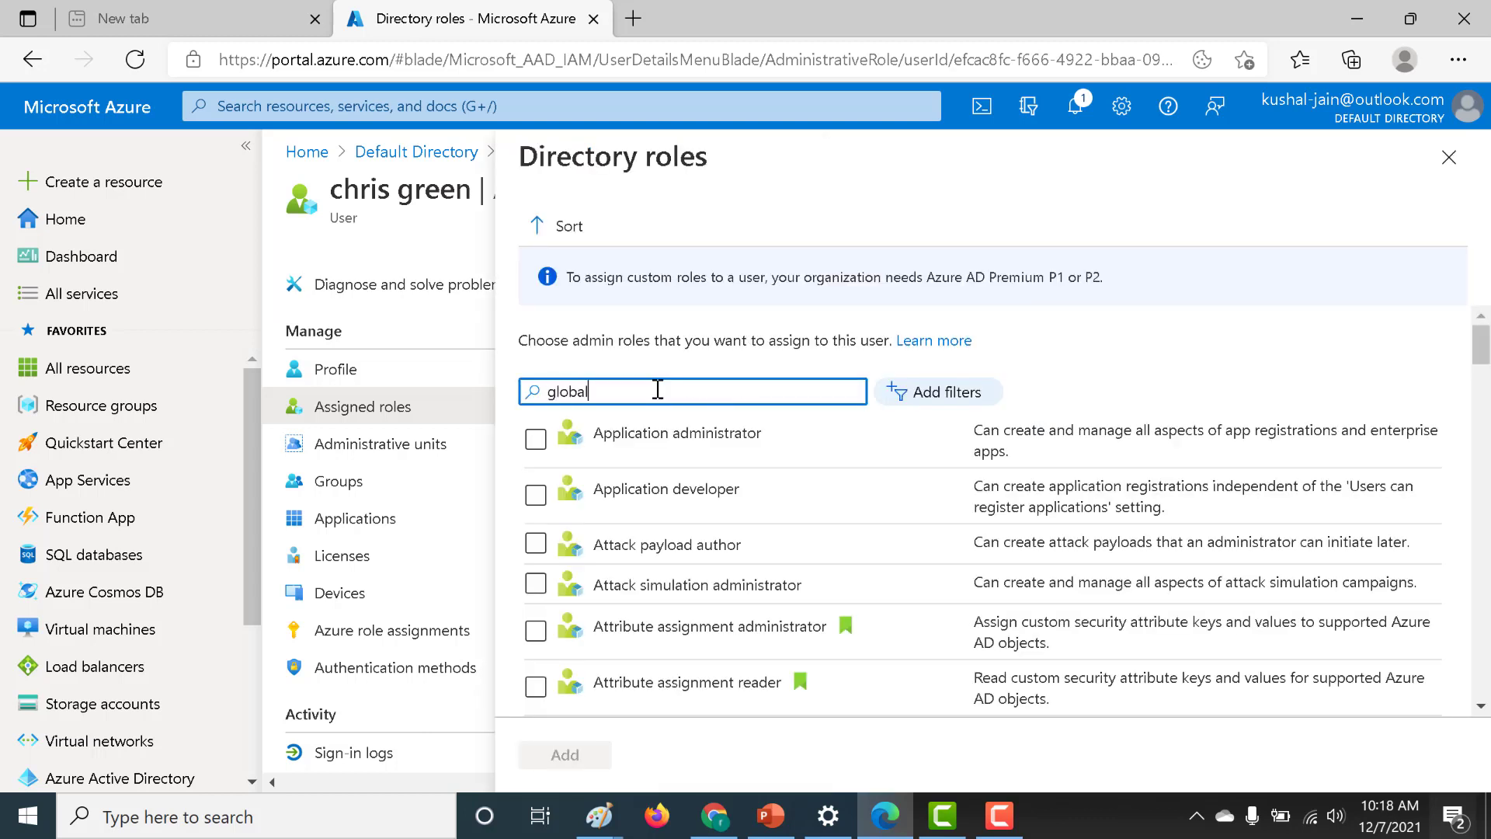
click(654, 433)
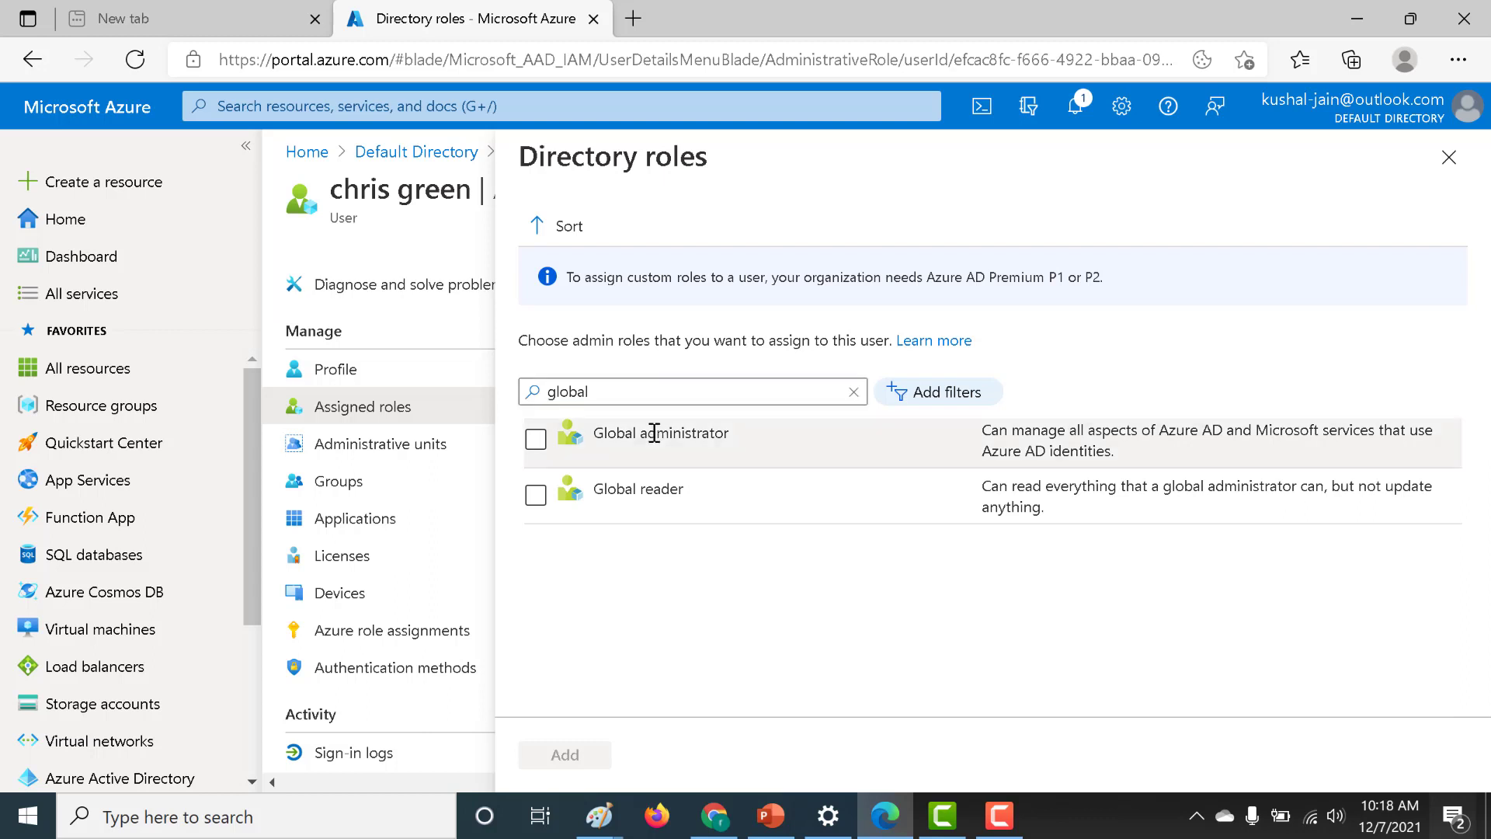
click(537, 442)
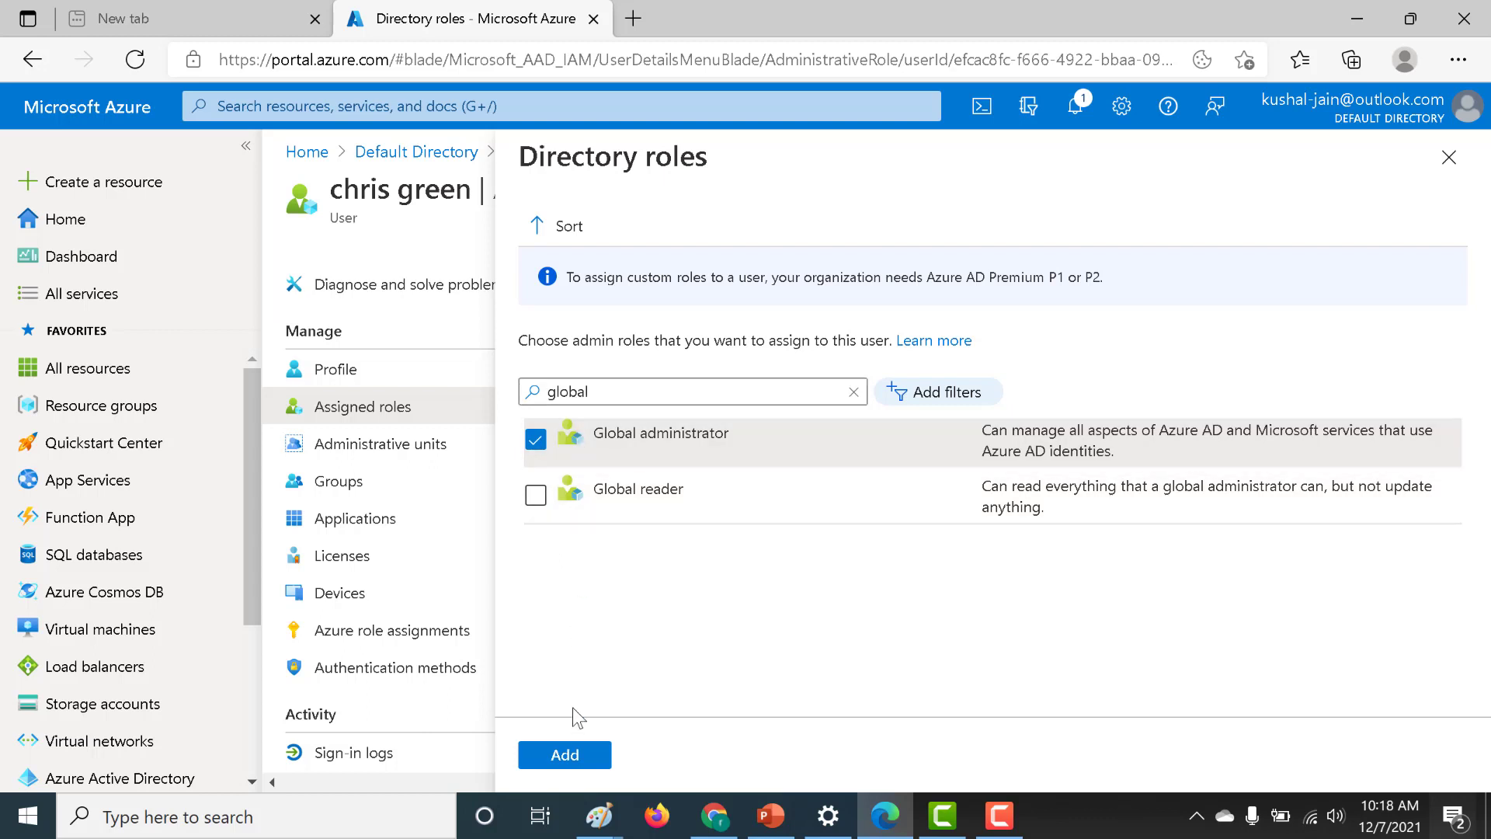
click(576, 768)
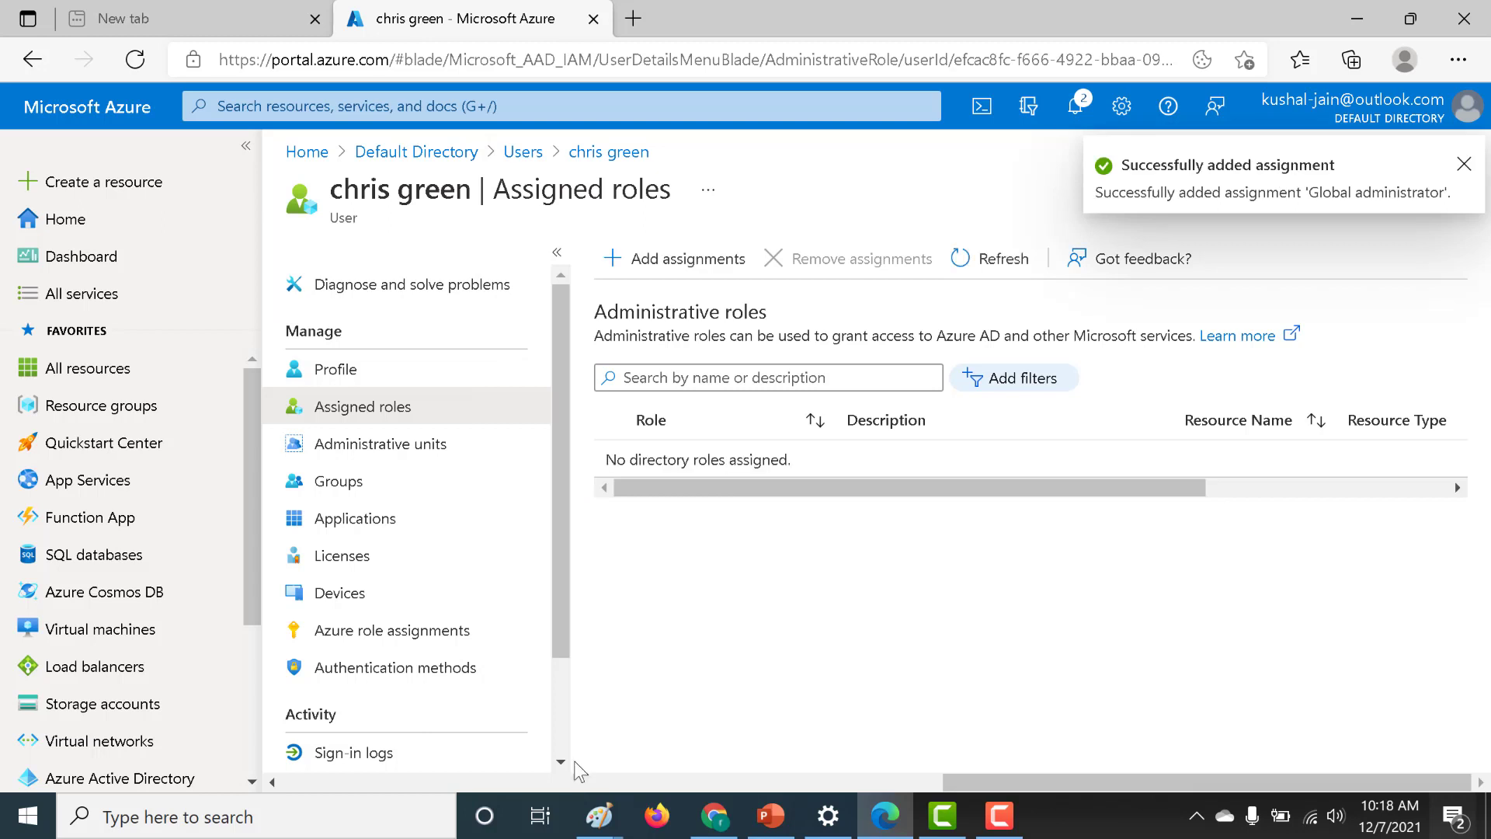
click(981, 268)
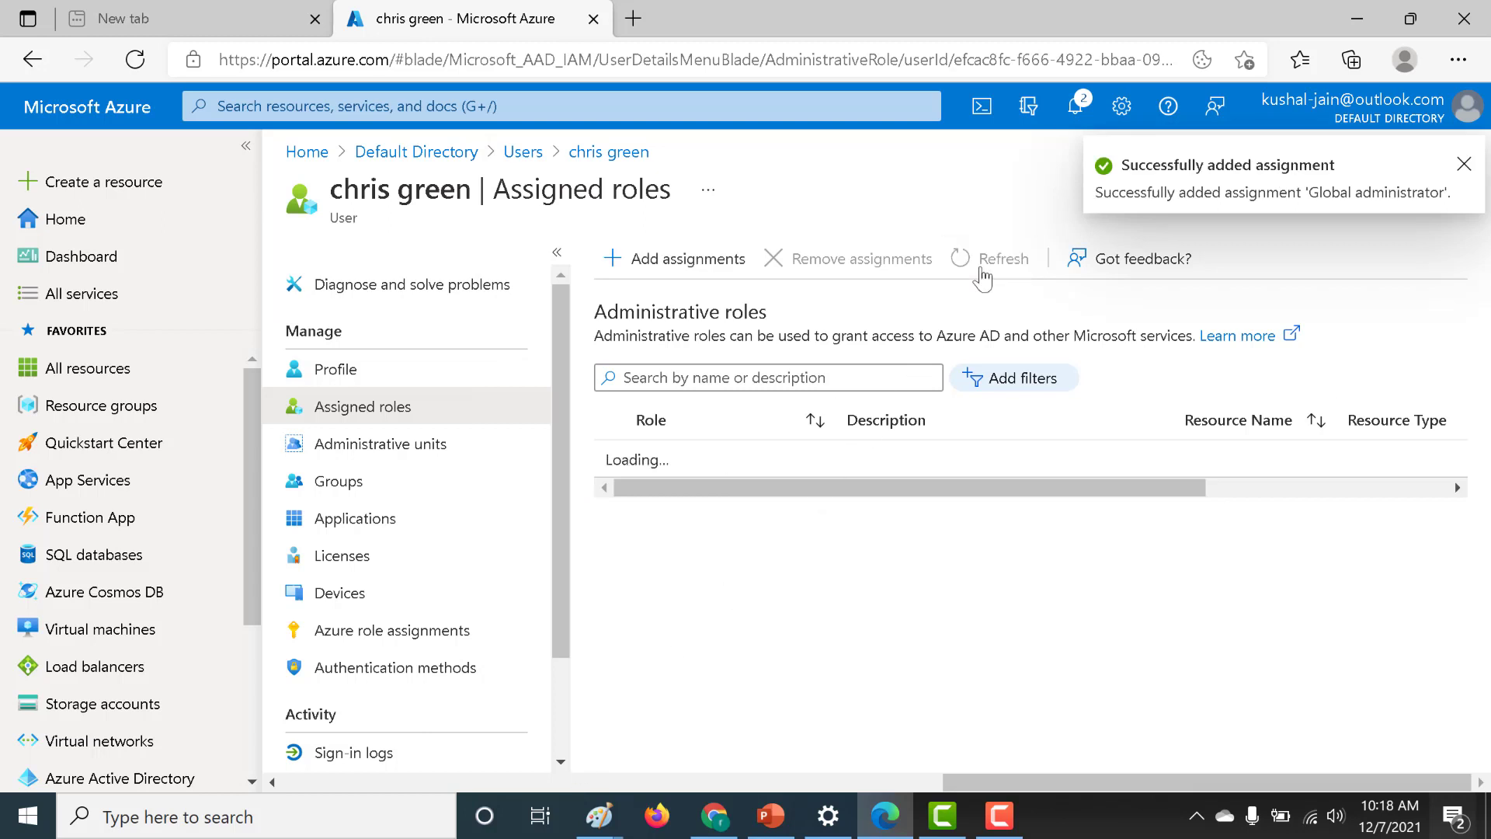
click(981, 268)
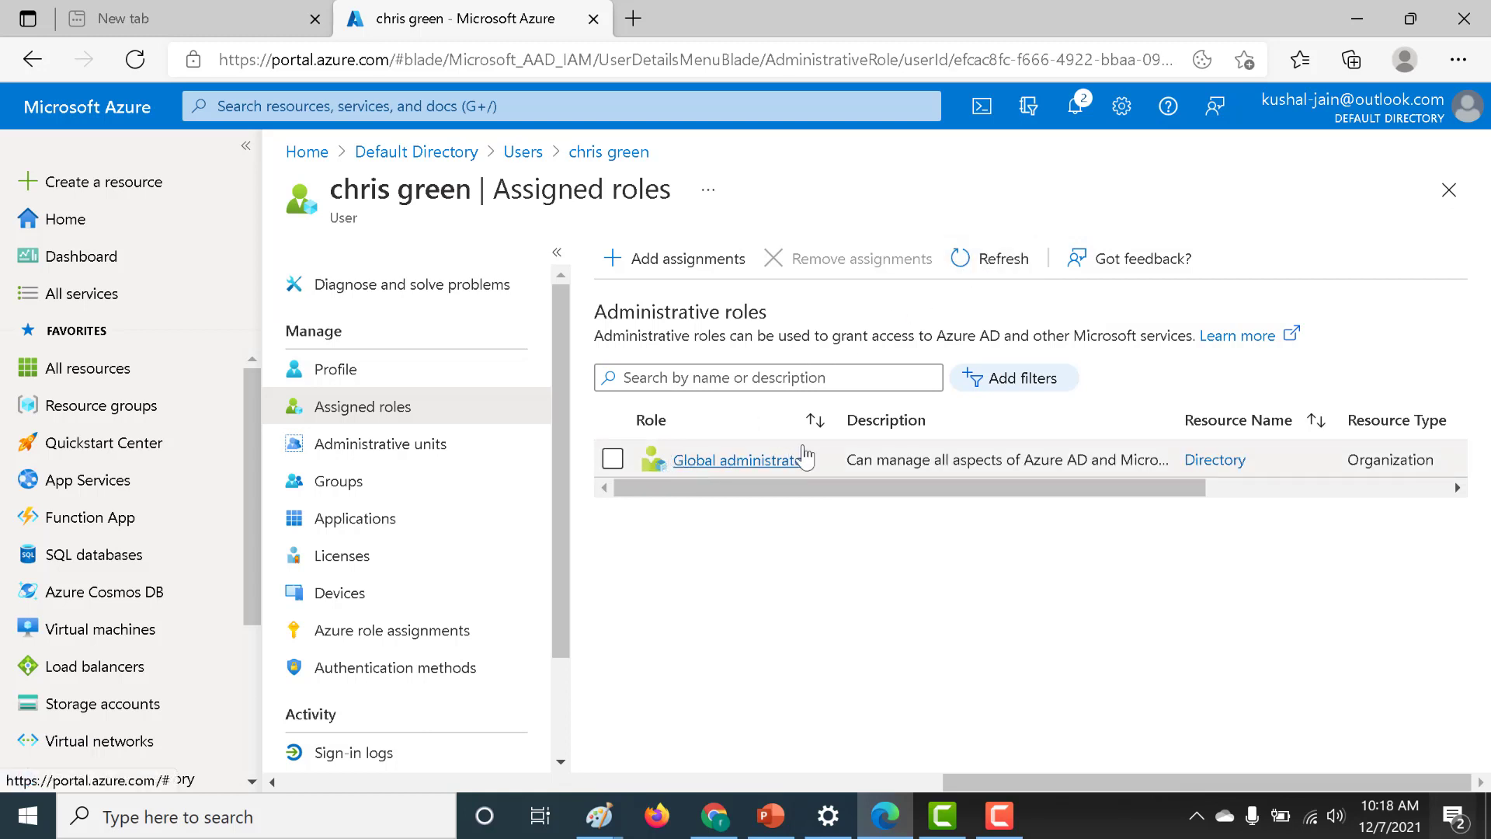
Step: Switch to the account of the user given the directory role and open the Users list in Azure Active Directory
click(1398, 120)
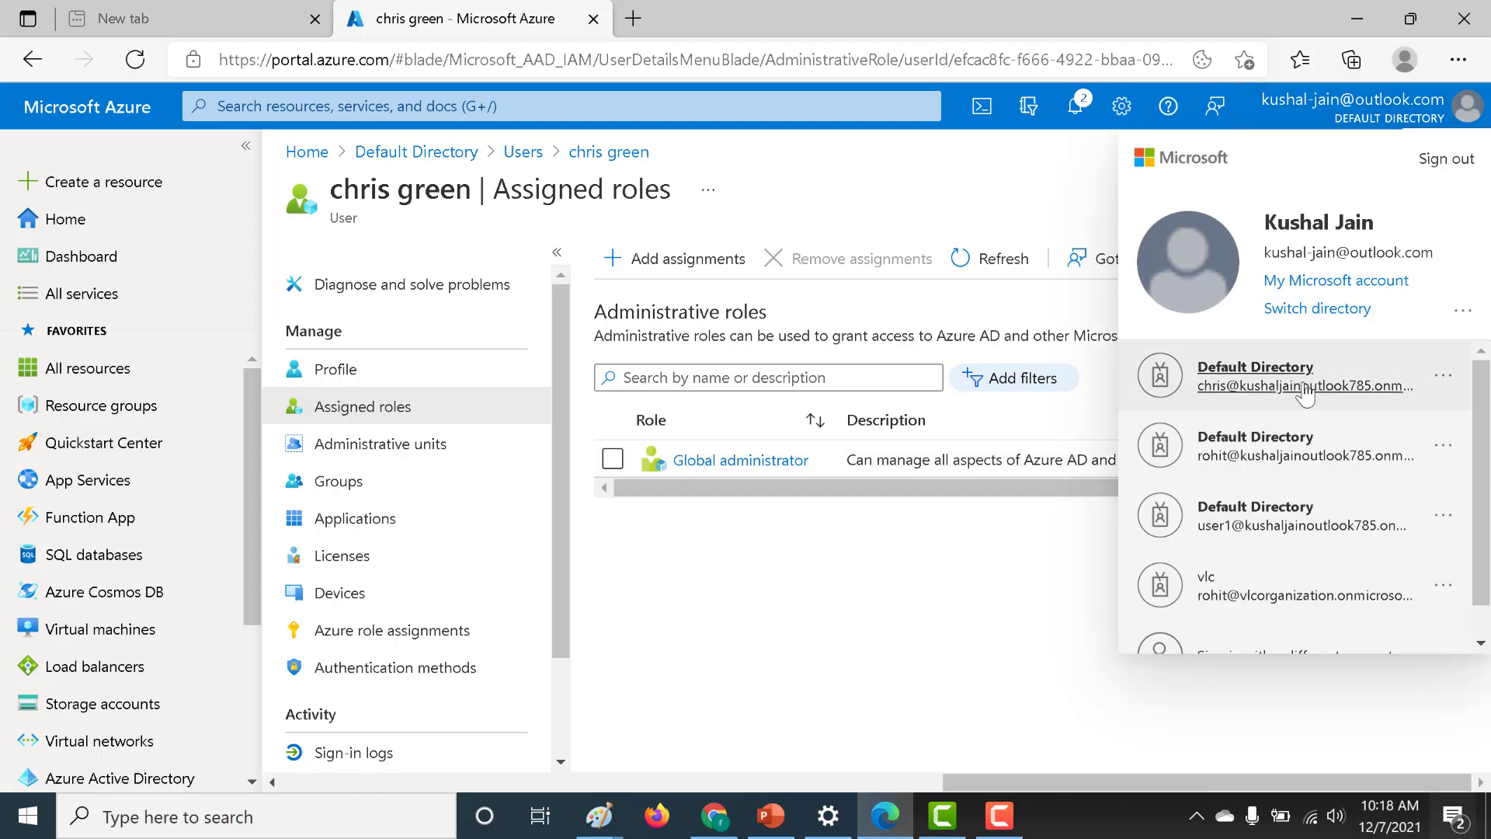
click(1305, 394)
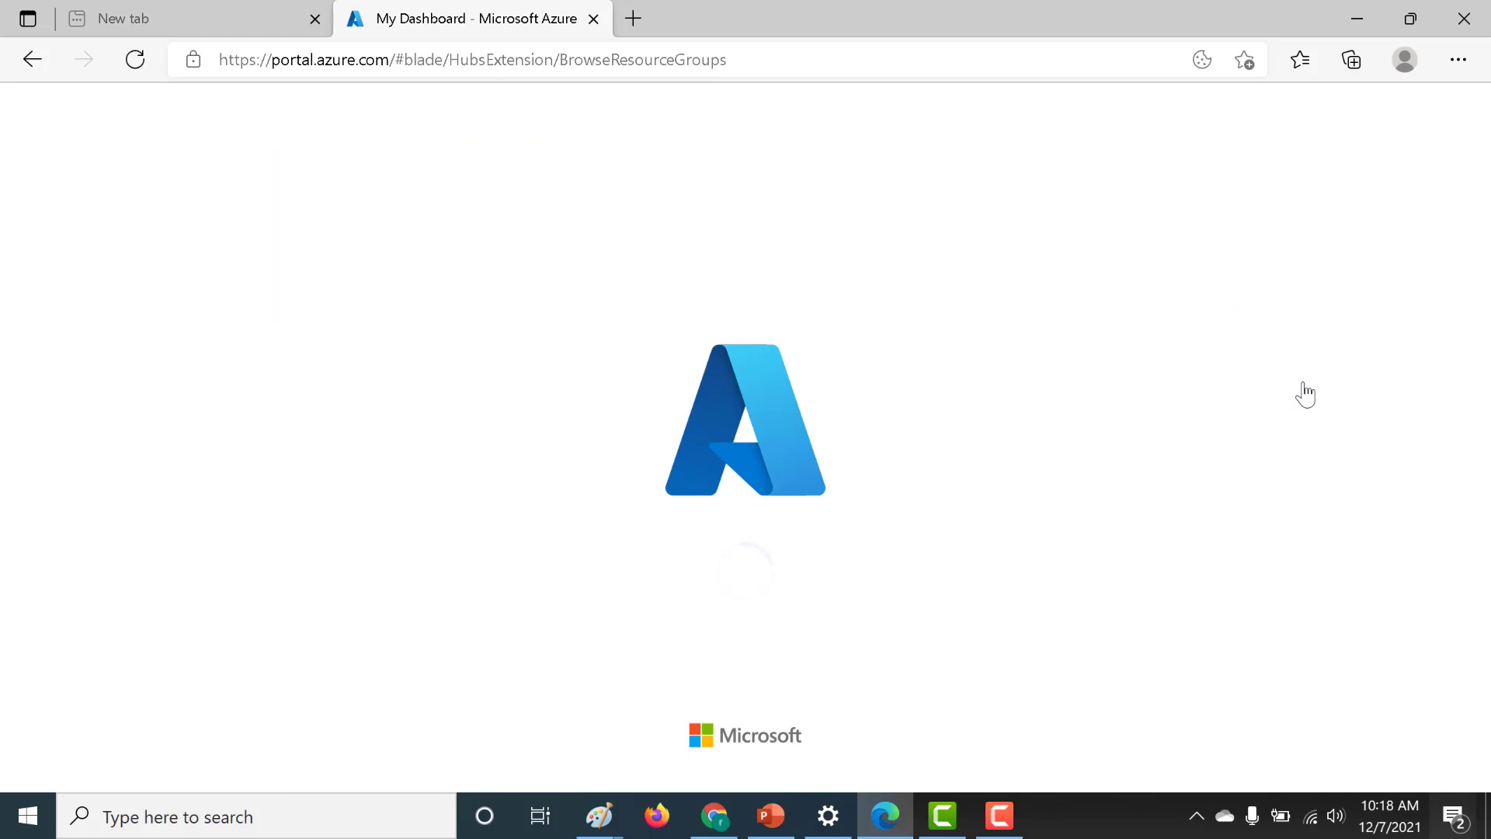
click(762, 110)
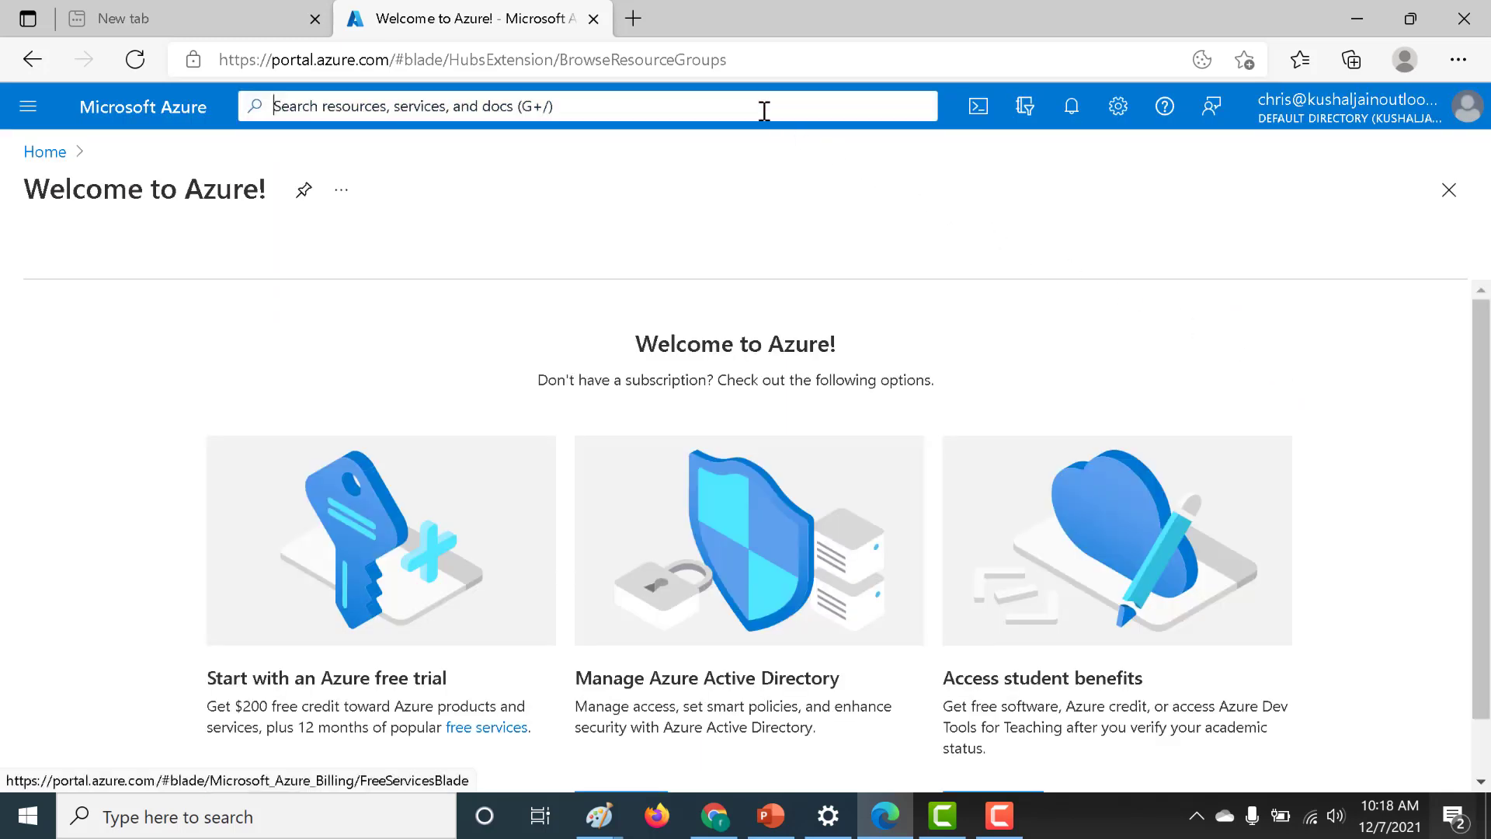
text(a)
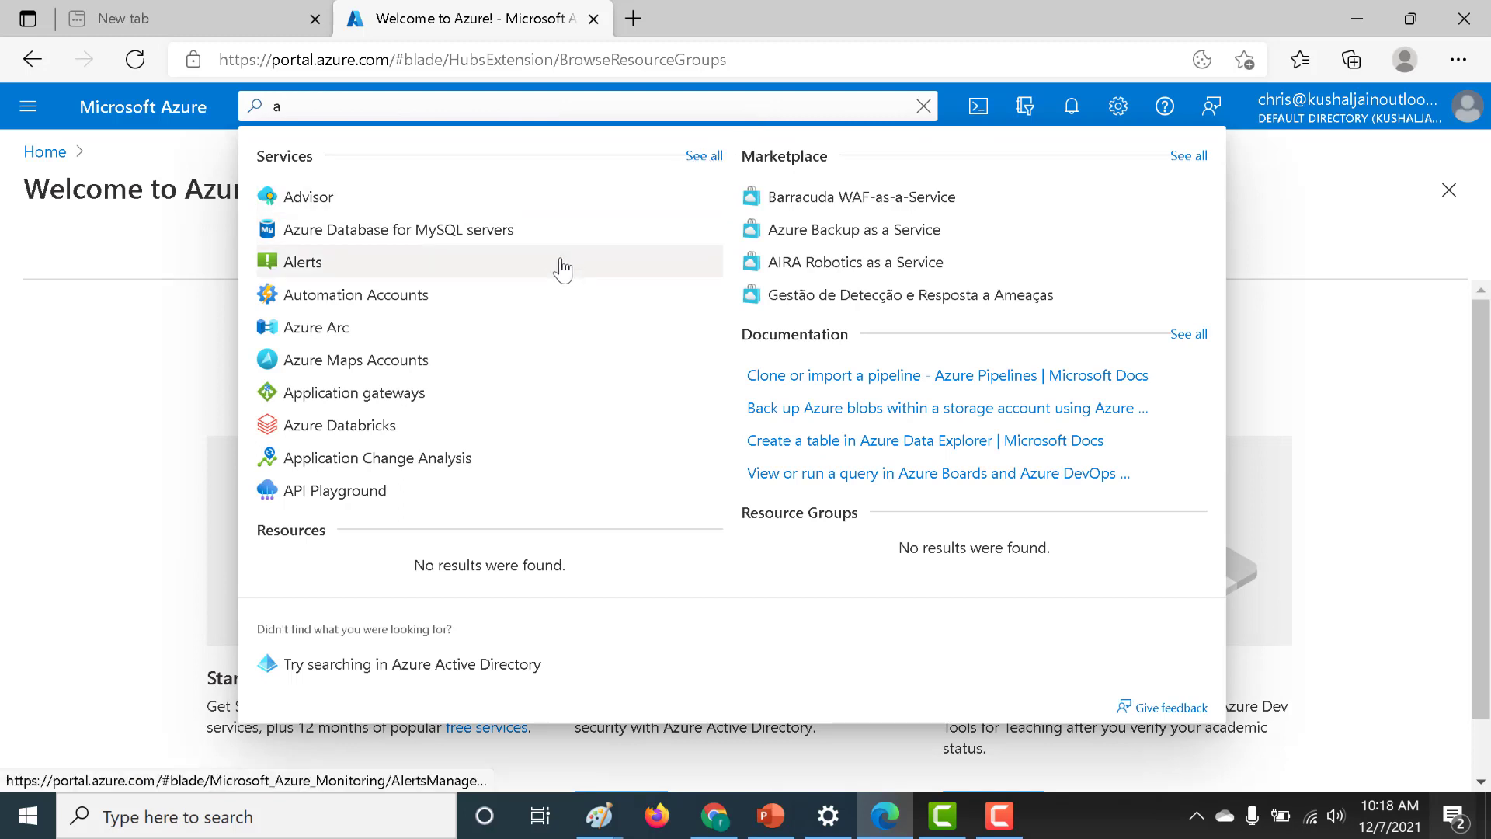
text(ctive)
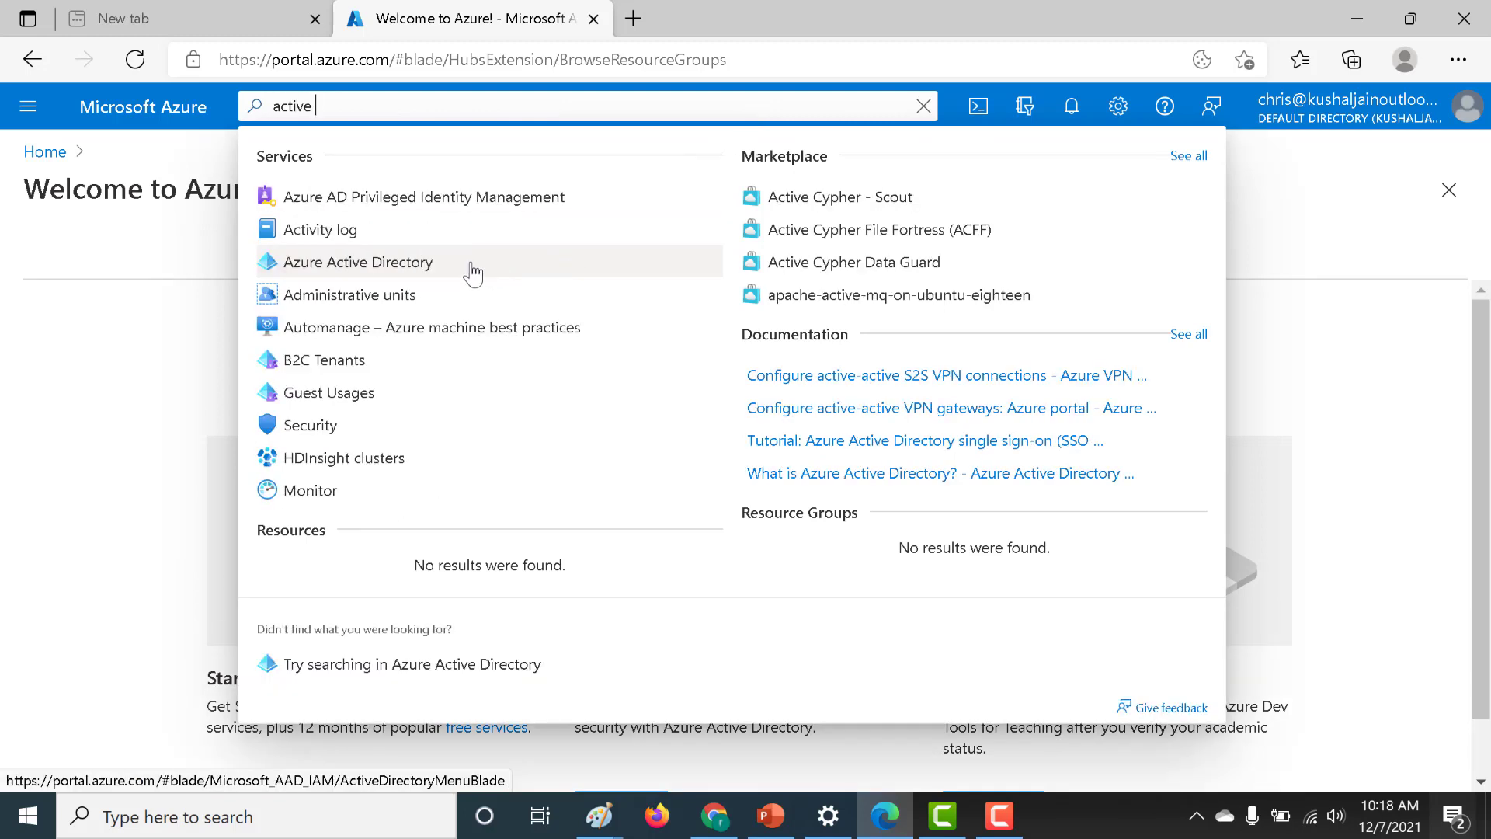
click(471, 263)
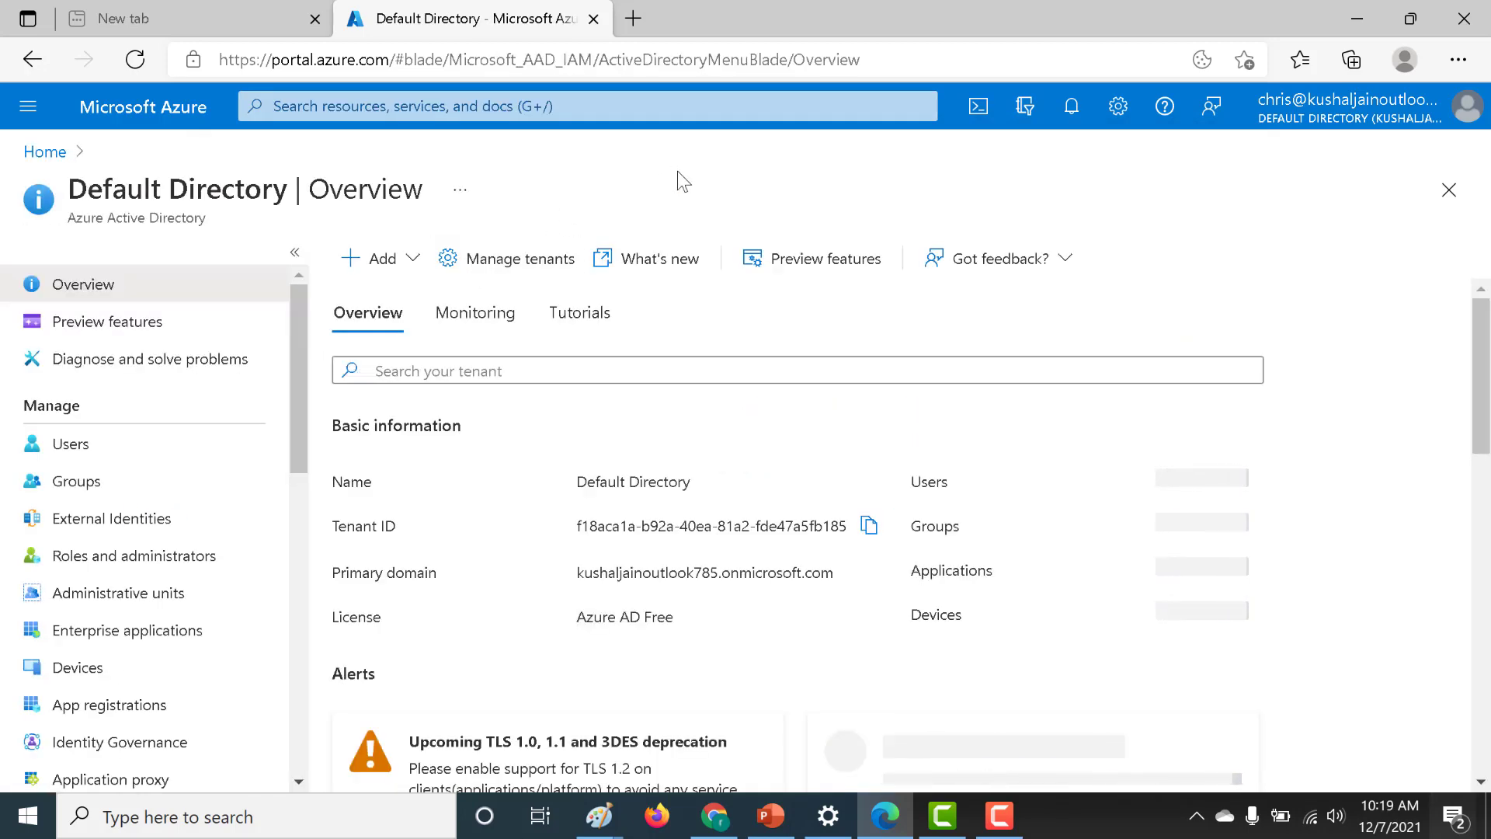
click(133, 441)
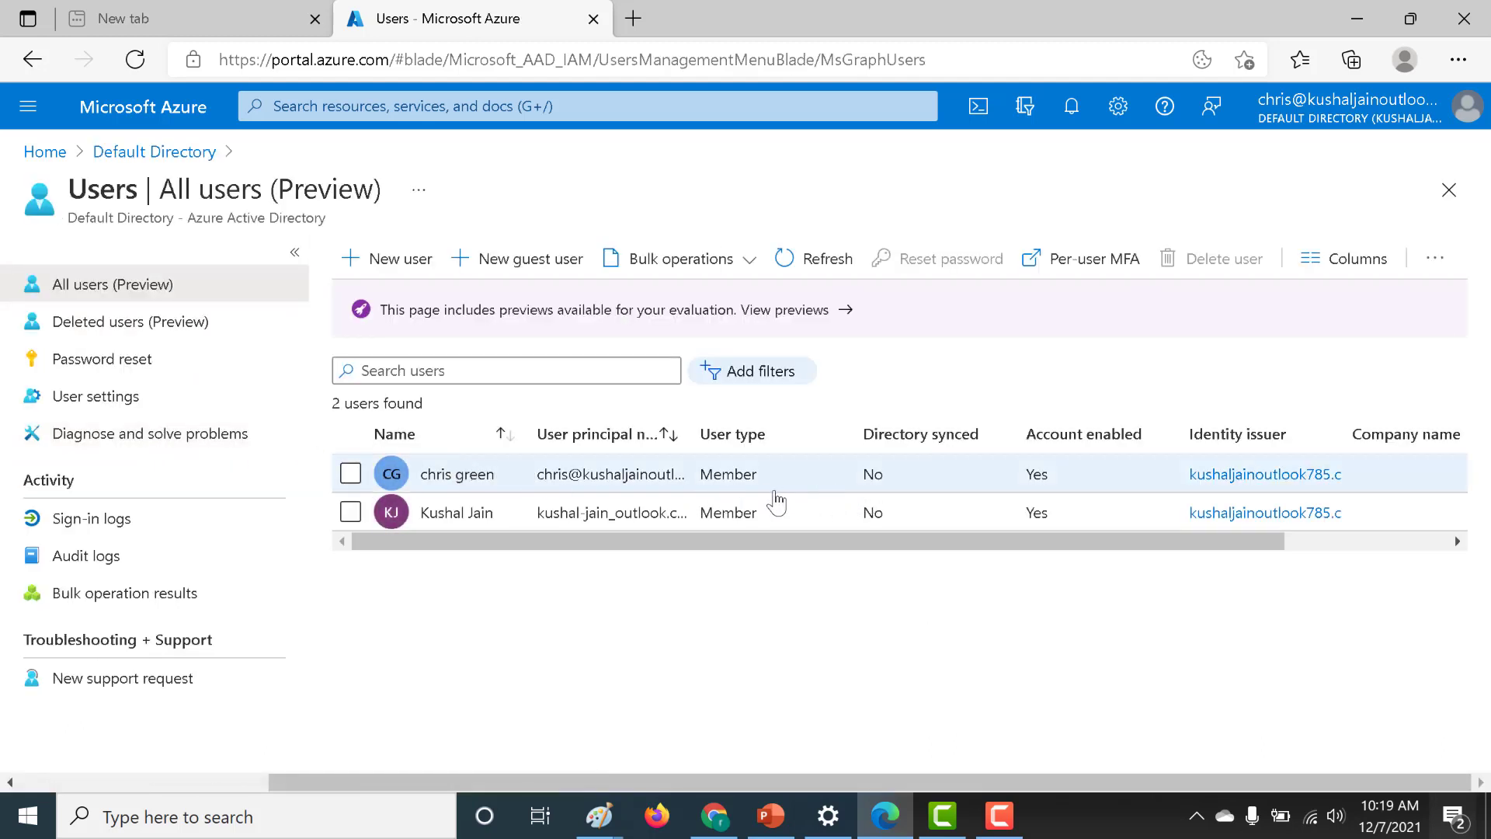
Step: Return to the Default Directory overview and look at the tenant and subscription diagram in the PowerPoint slide show
click(171, 152)
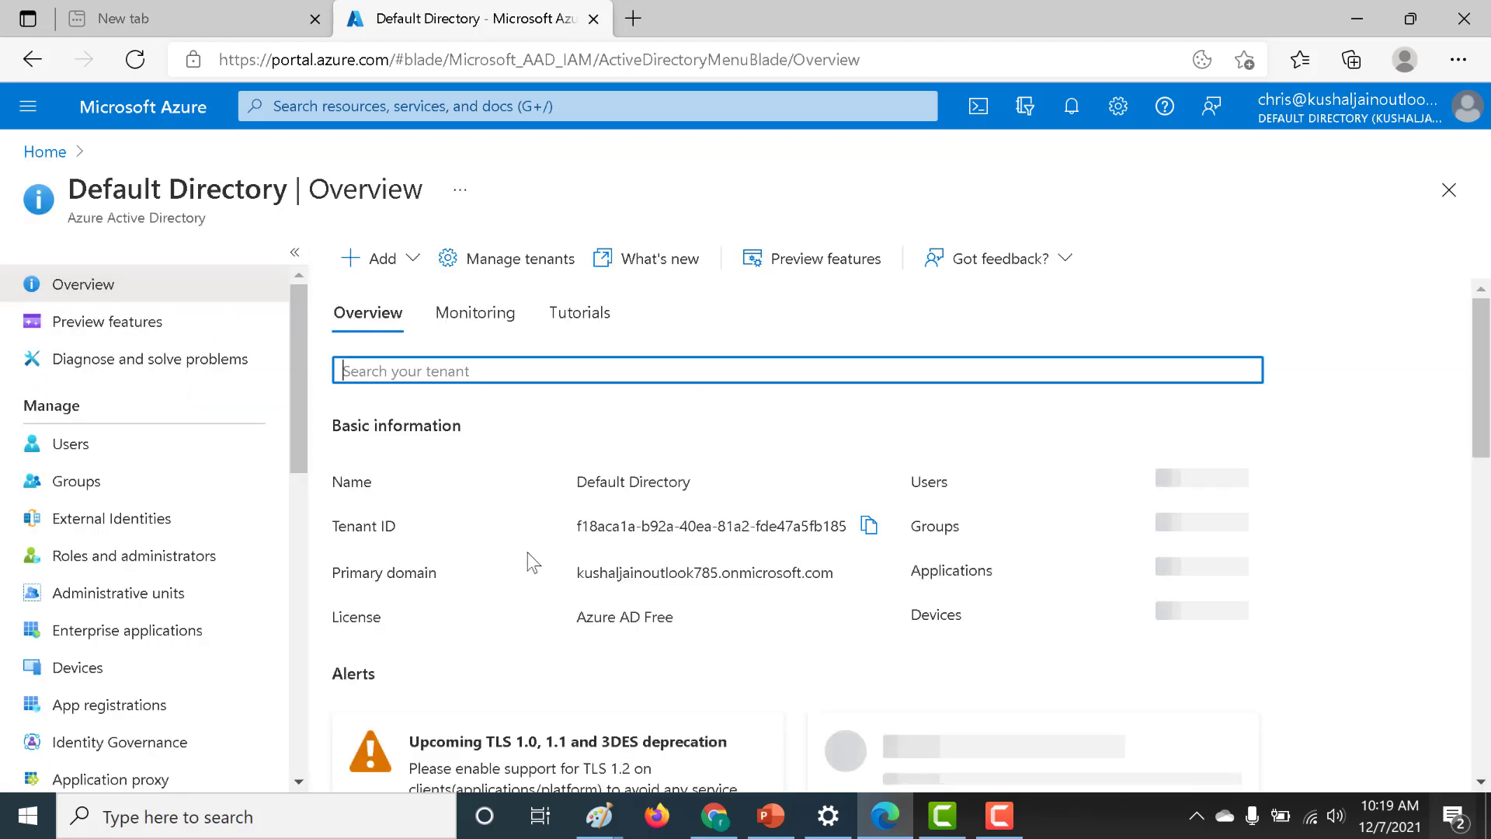
click(771, 815)
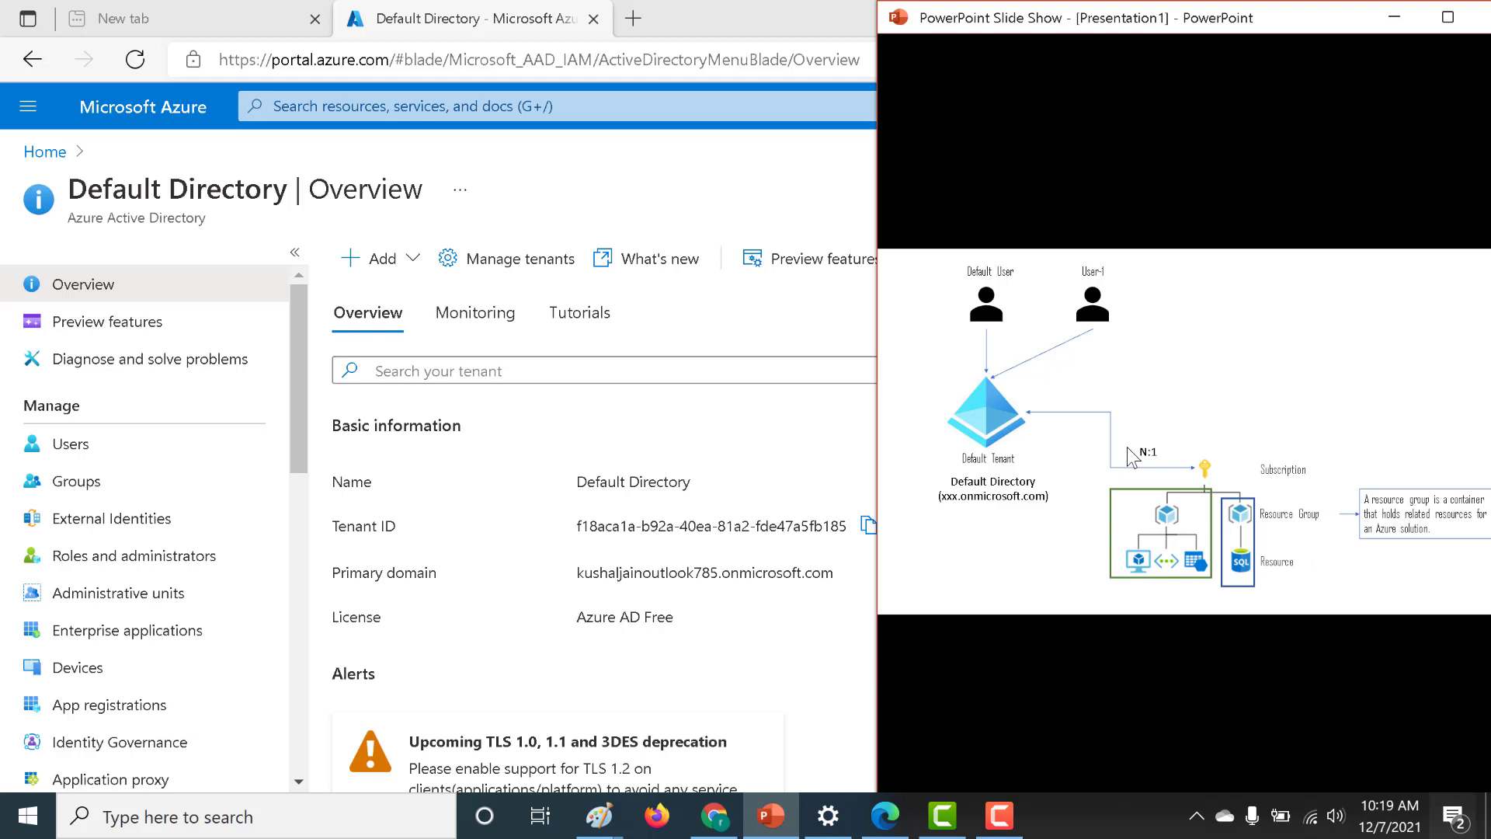
click(652, 203)
Step: Search the portal for "sub", open Subscriptions and check which subscriptions this account can access
click(649, 110)
text(sub)
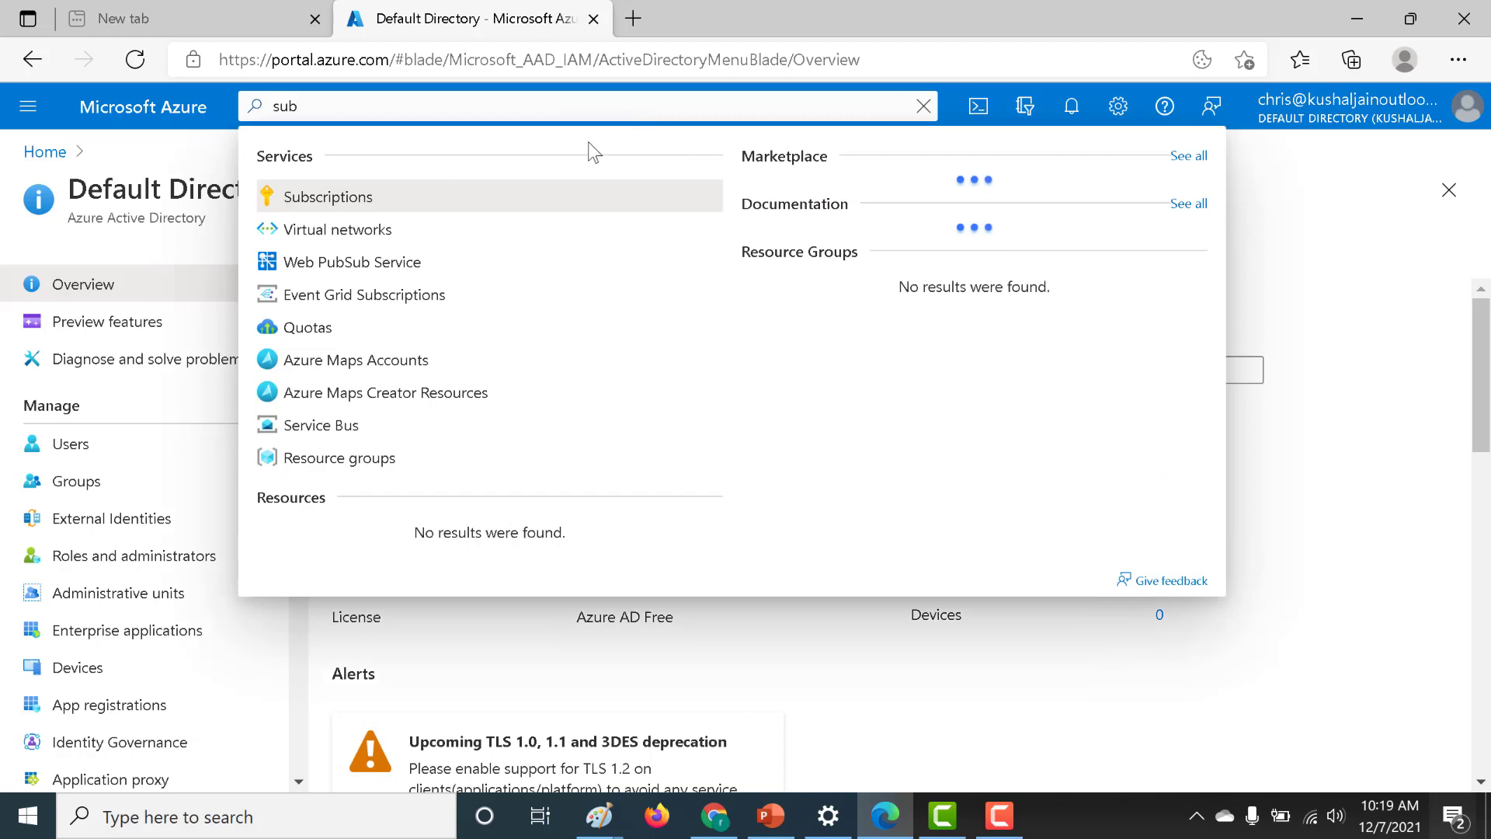
click(476, 196)
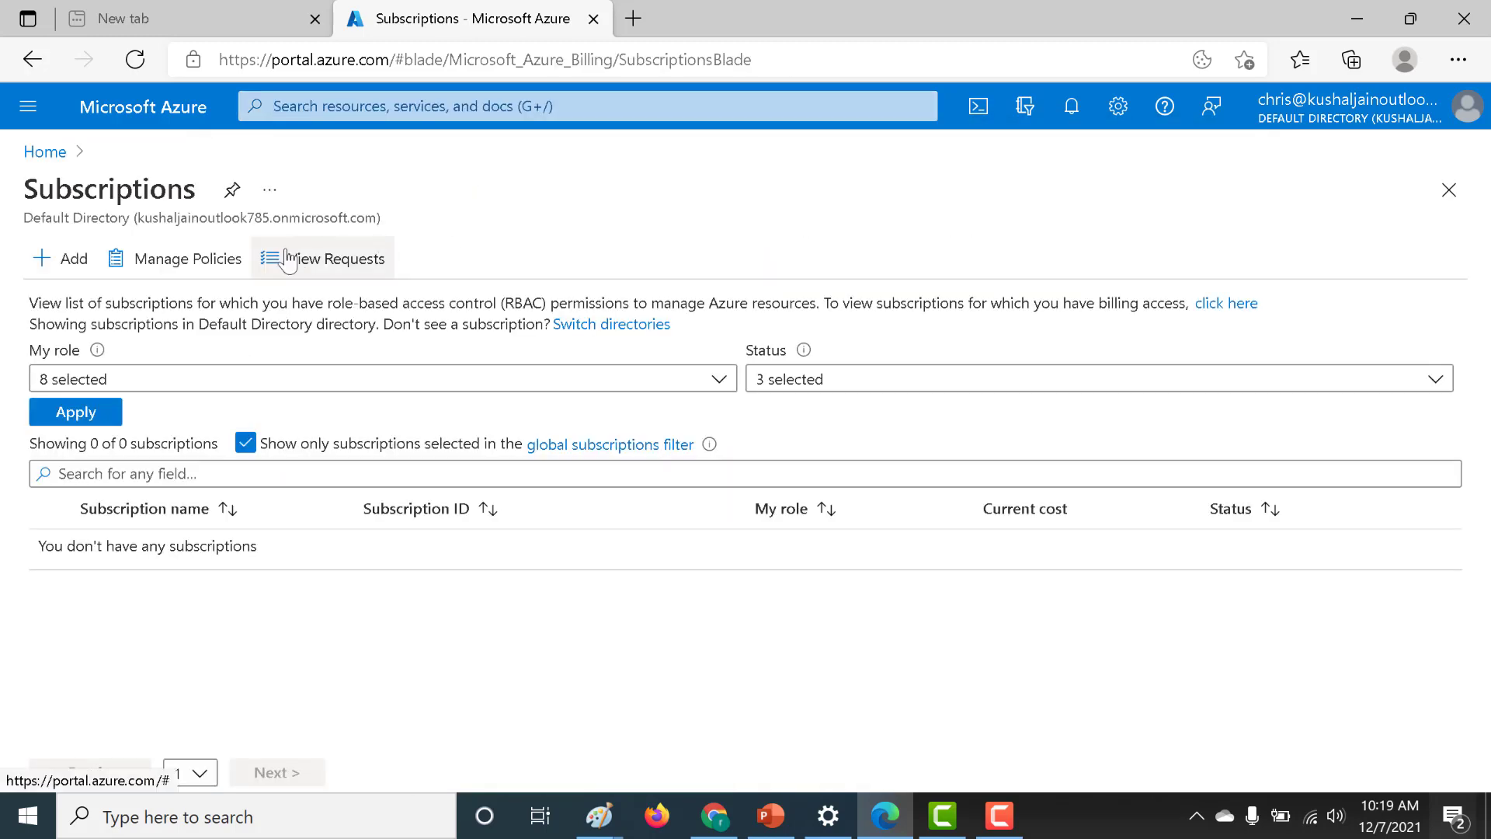
drag(175, 546, 23, 546)
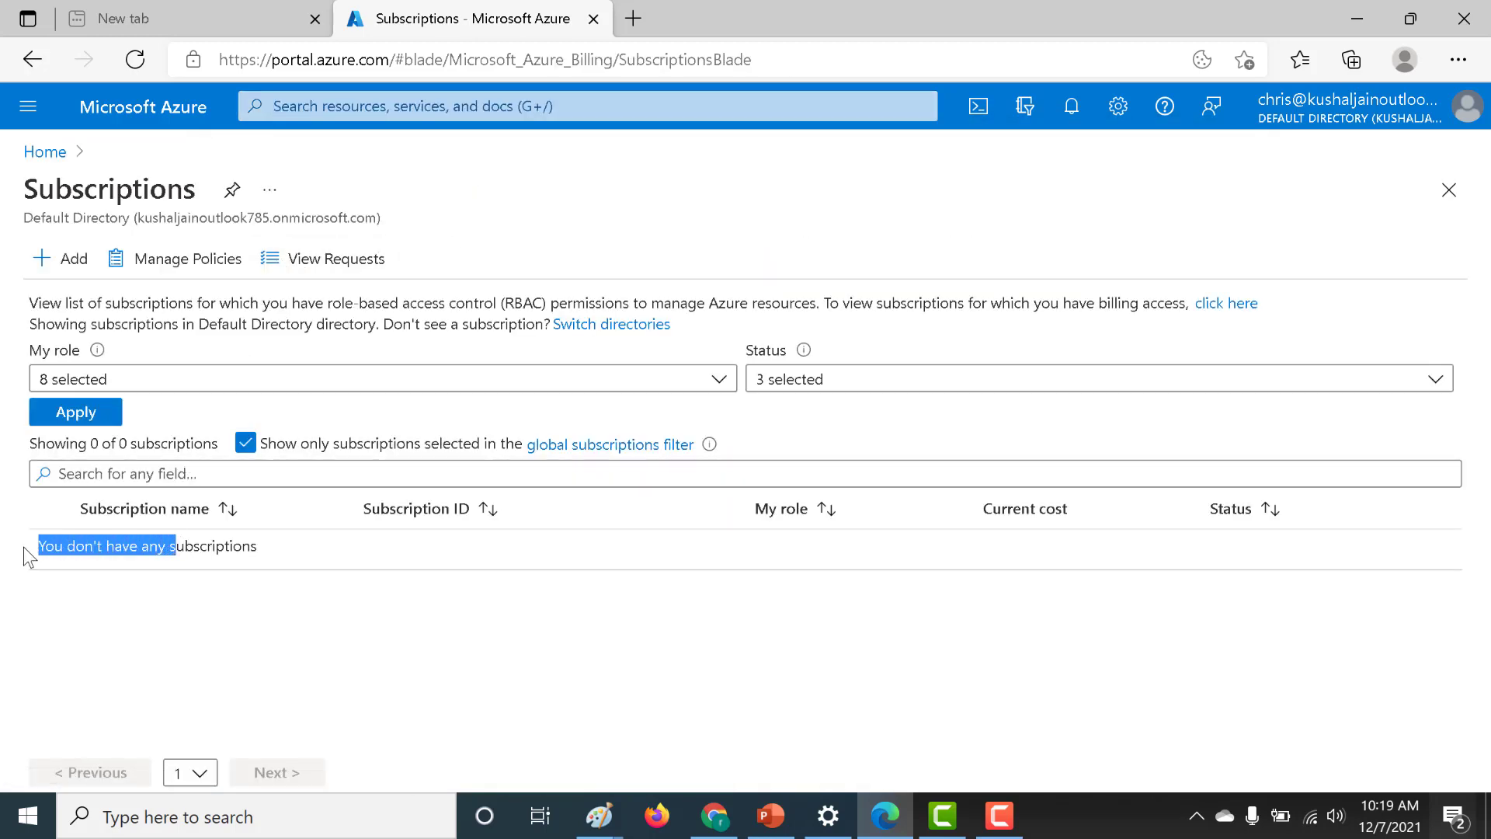
click(273, 632)
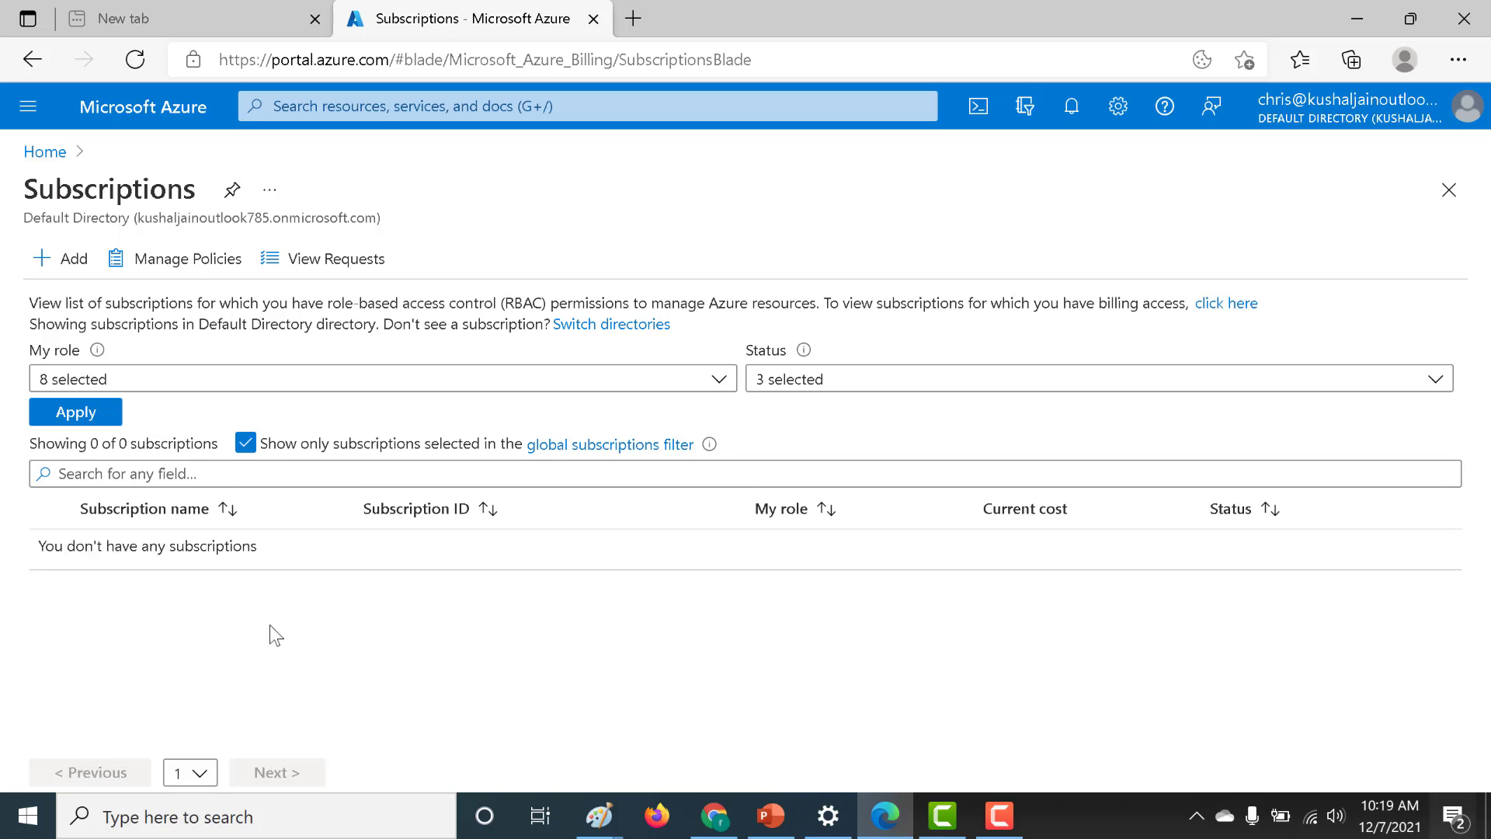
Step: Search the portal for "vm", open Virtual machines and read what the page offers this account
click(577, 109)
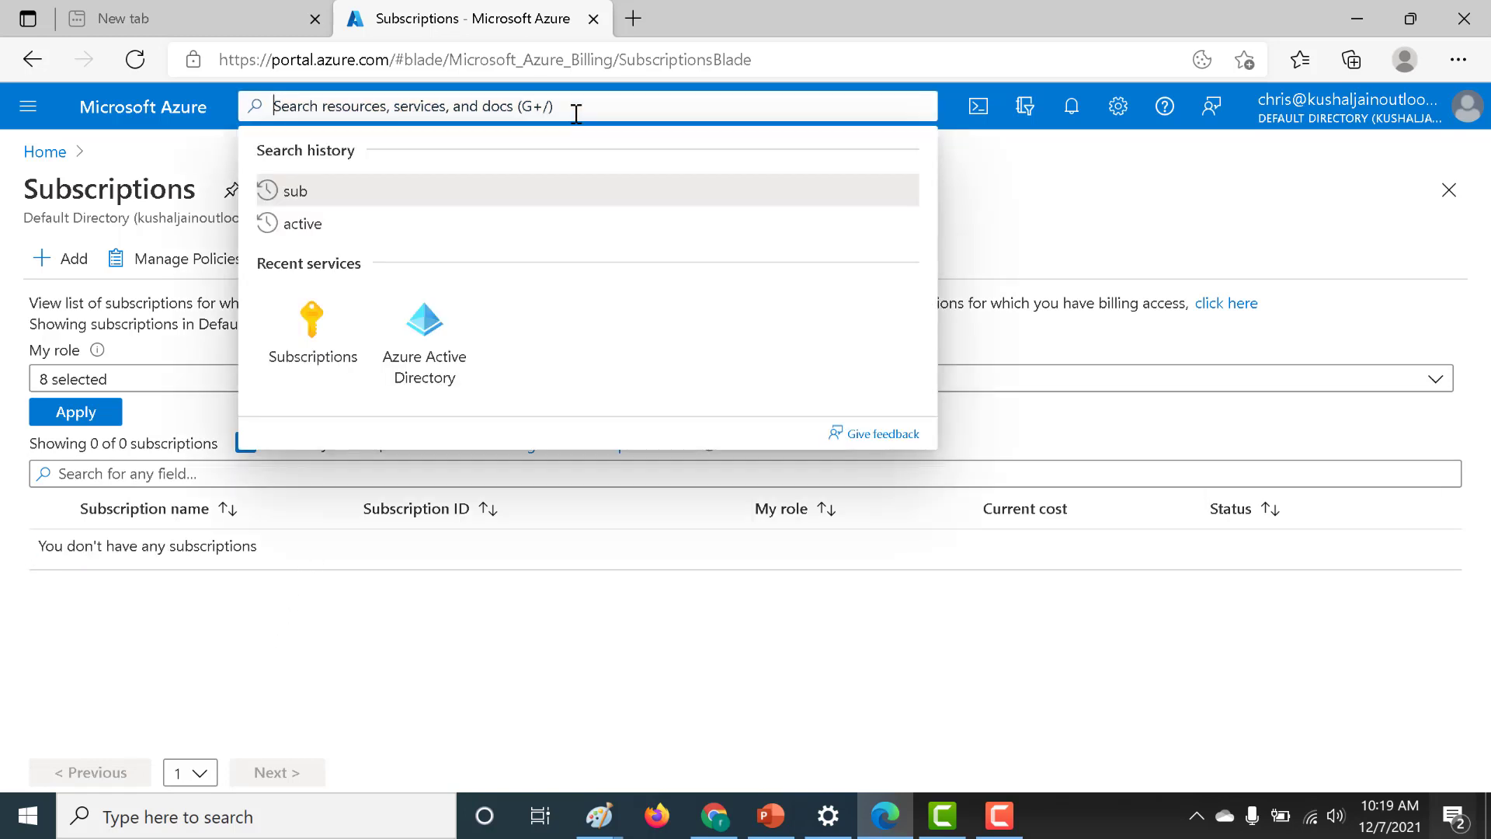
text(vm)
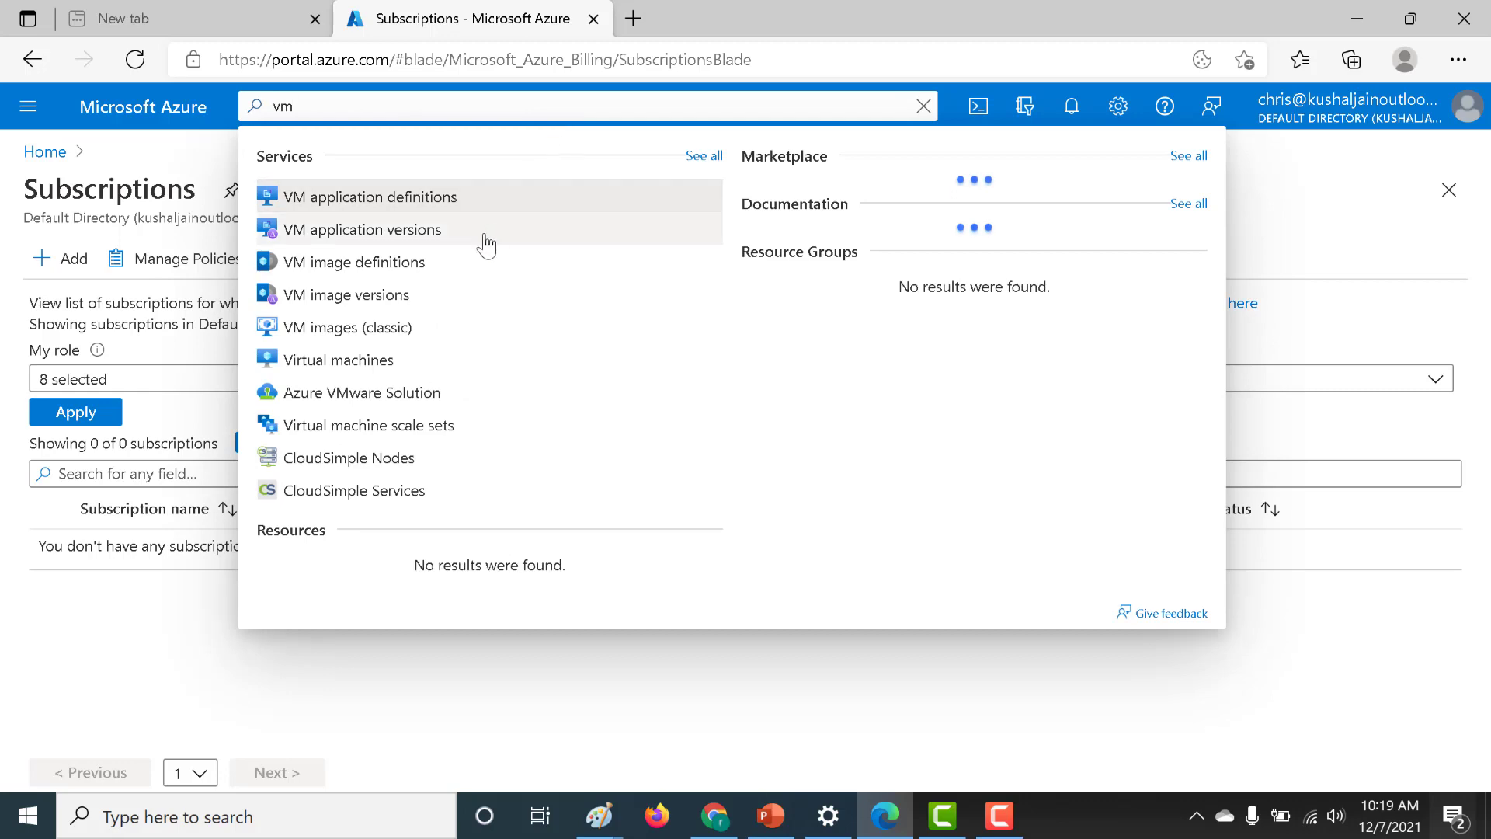
click(424, 361)
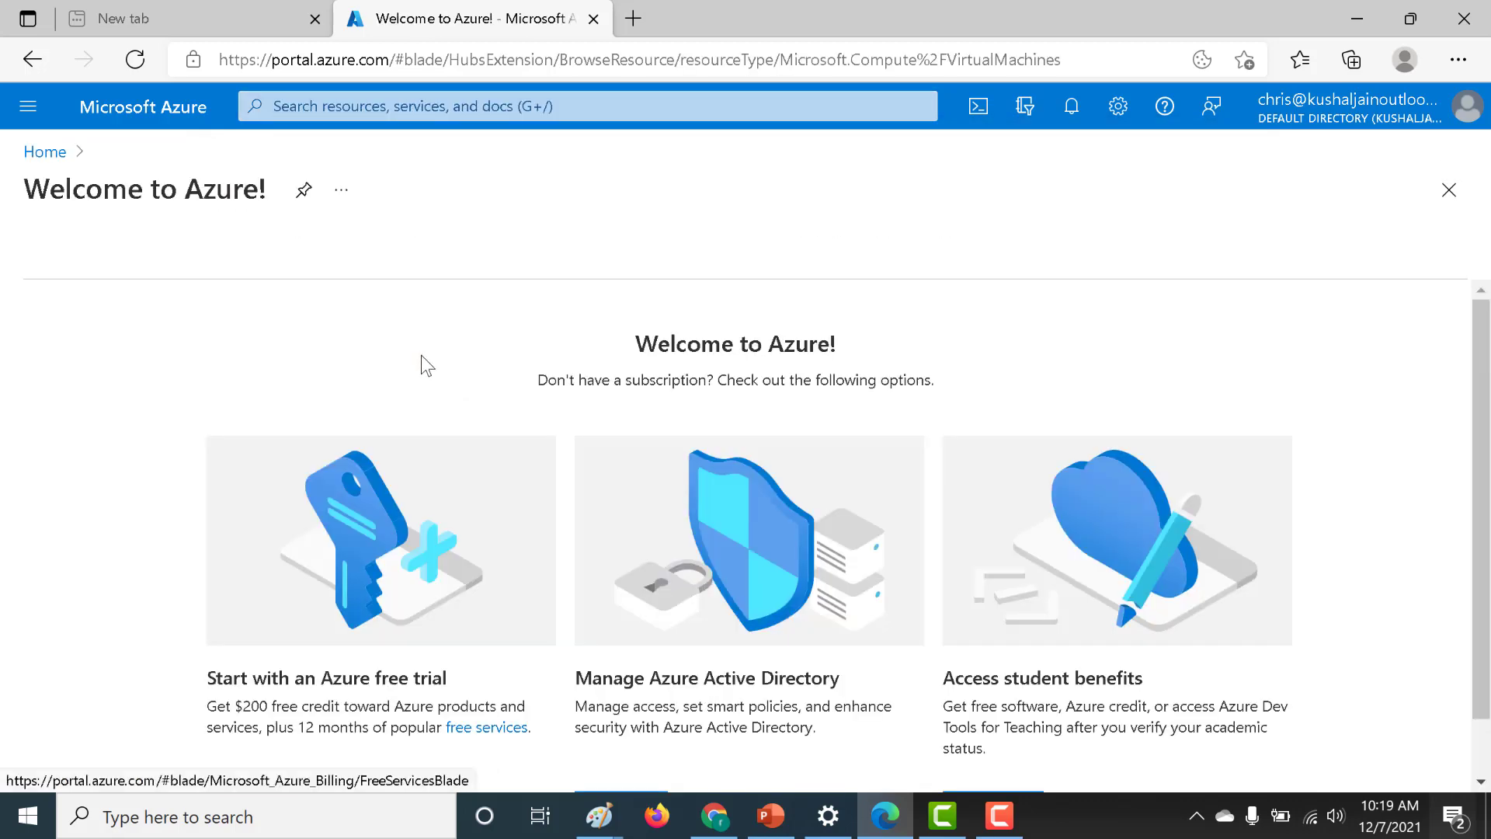
drag(548, 380, 932, 380)
drag(810, 344, 671, 357)
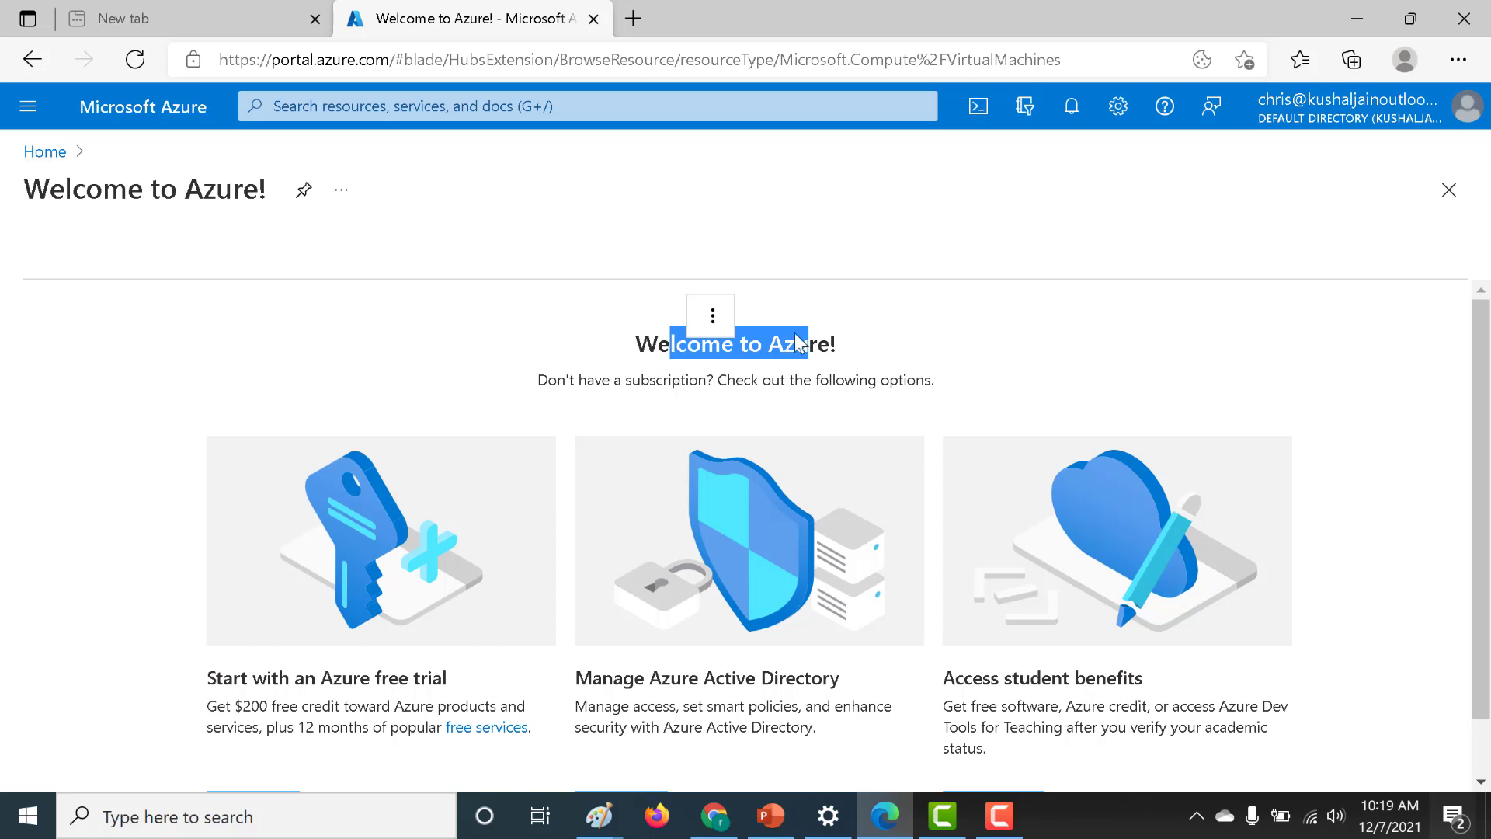
Step: Switch back to the original Outlook account and open the MSDN Platforms Subscription from the Subscriptions page
click(1343, 113)
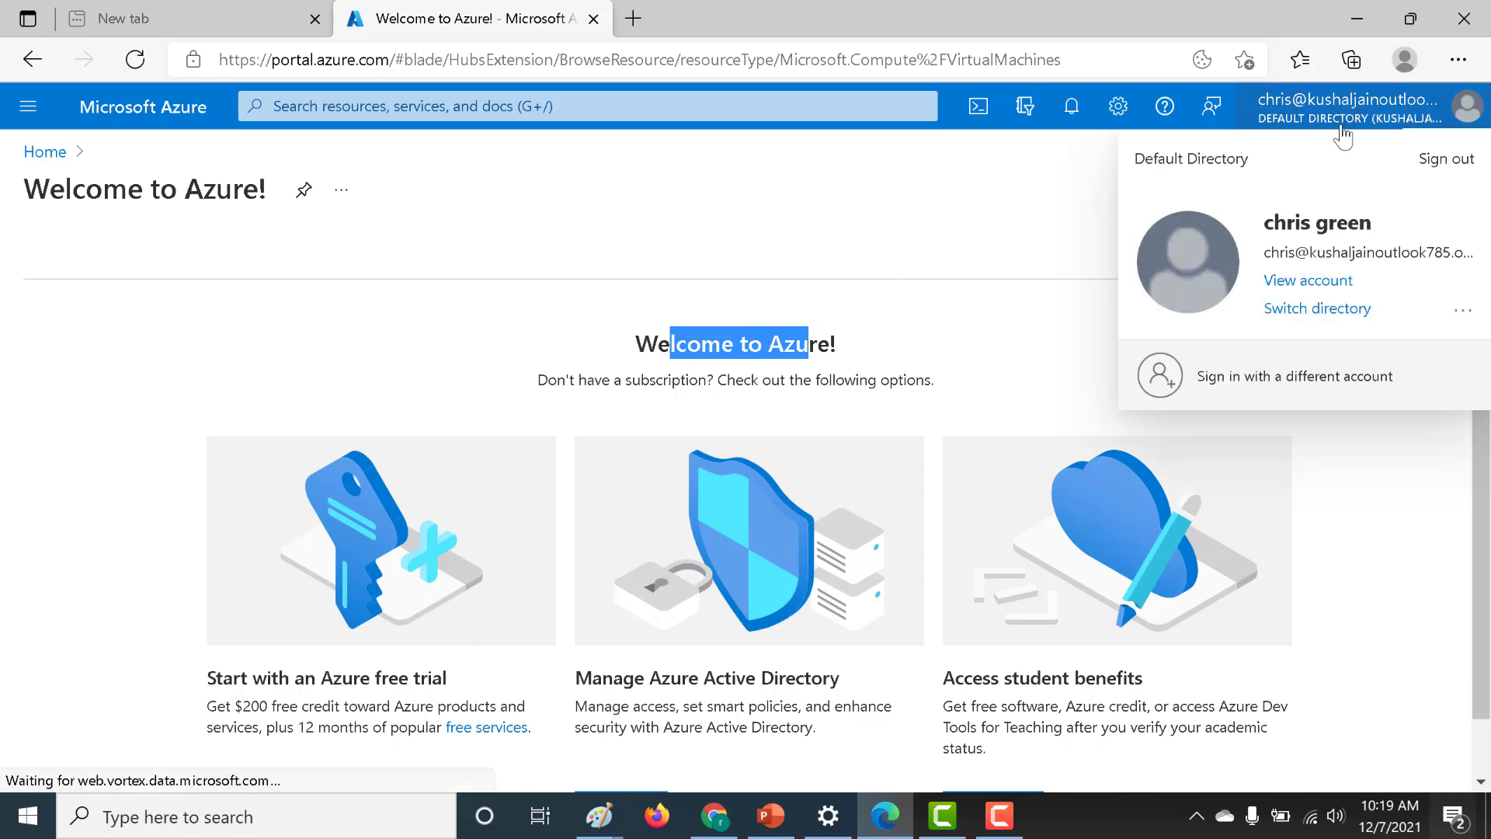
click(1320, 387)
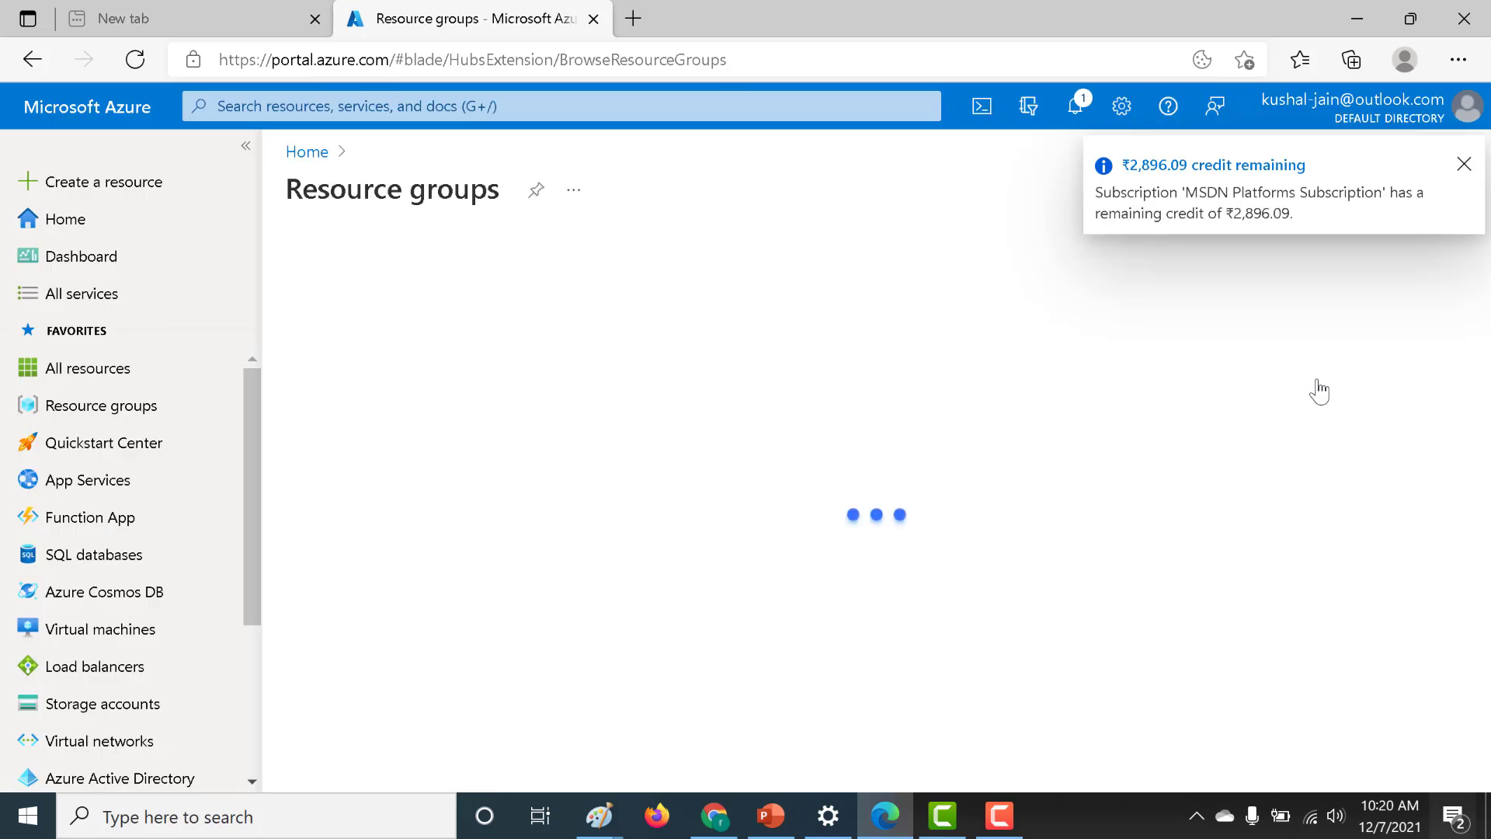
click(356, 114)
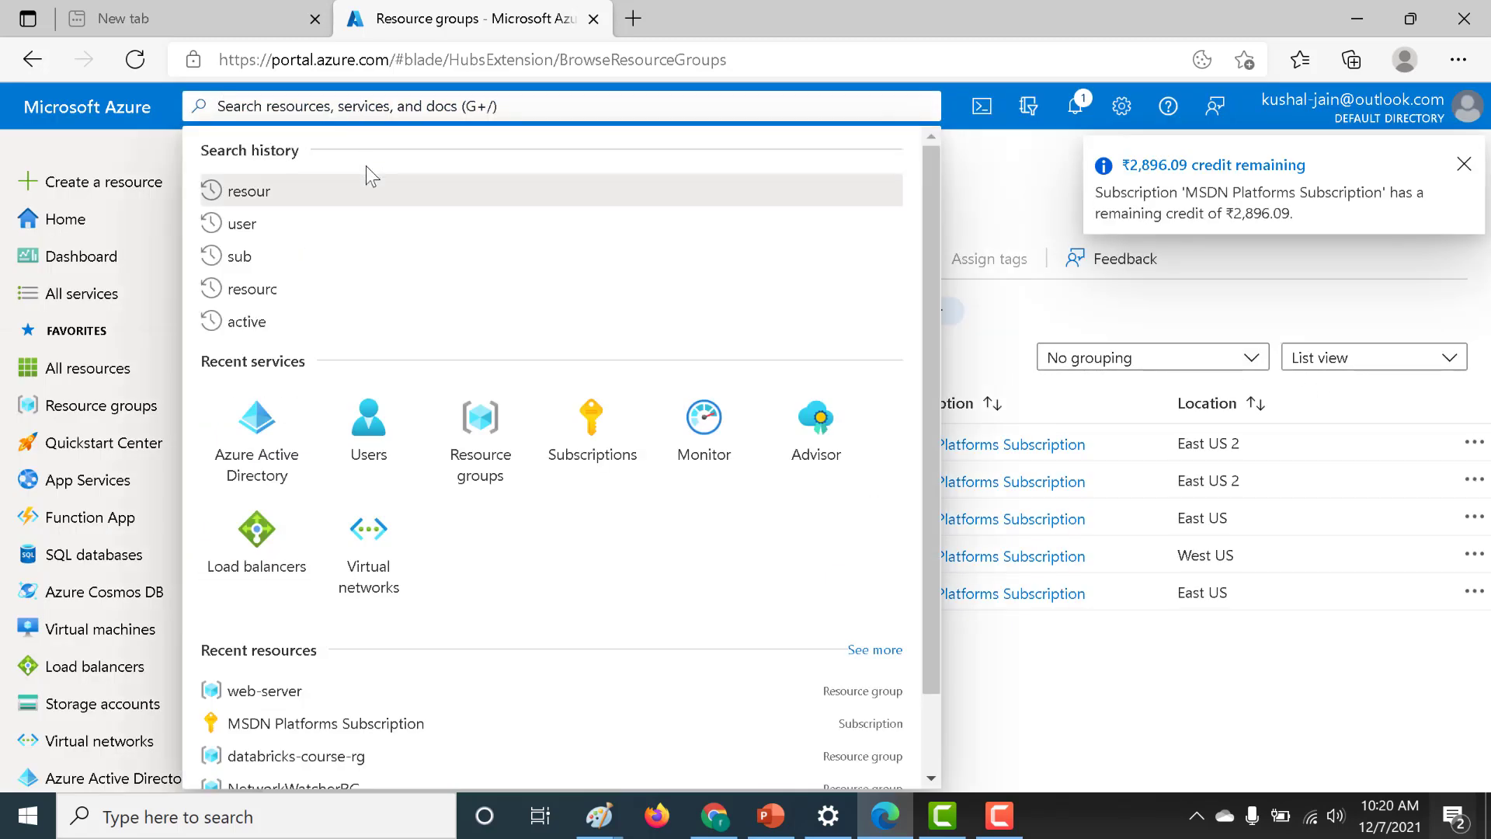
click(575, 403)
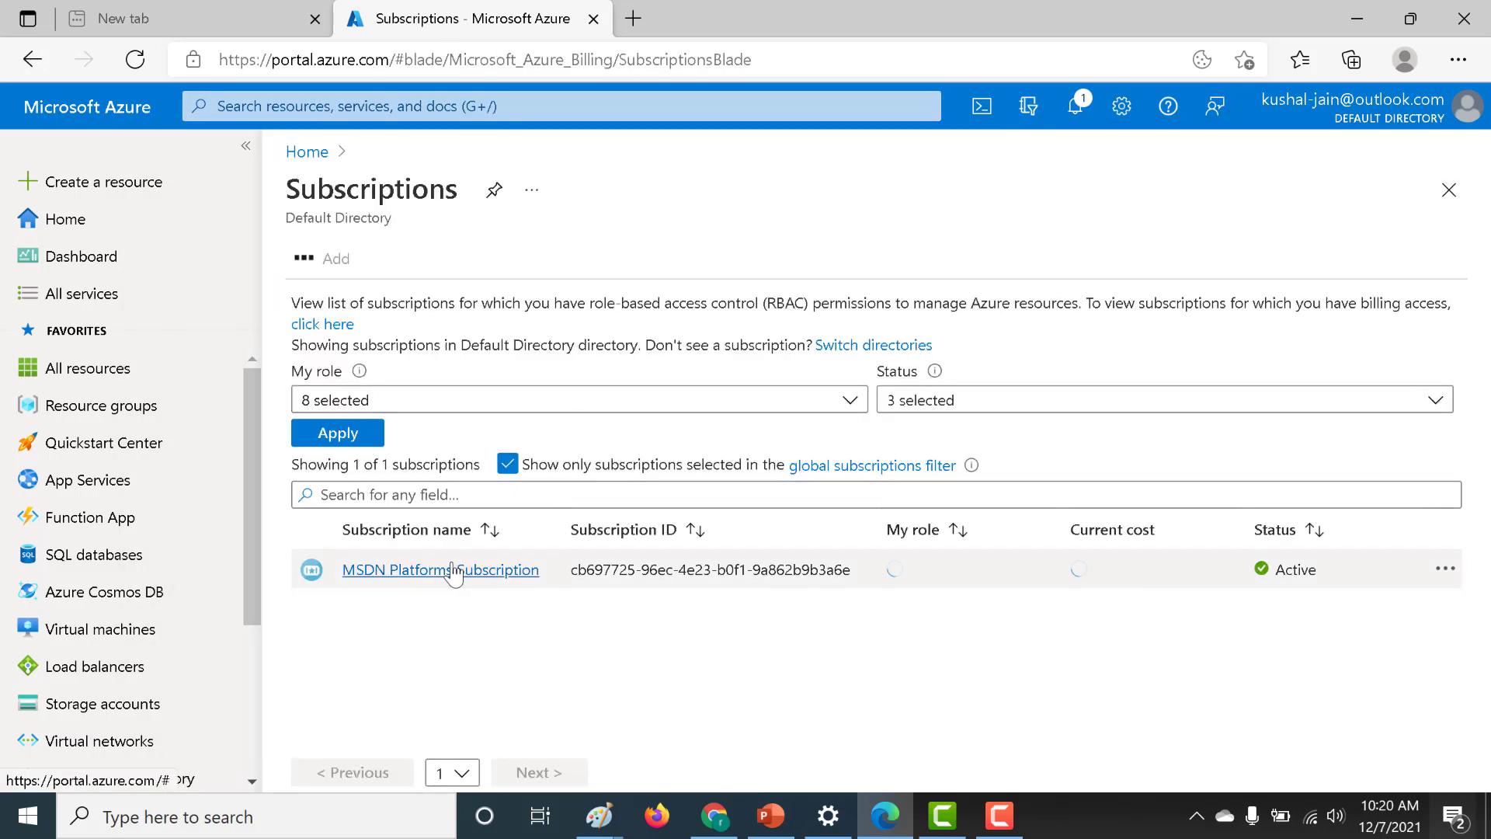
click(454, 571)
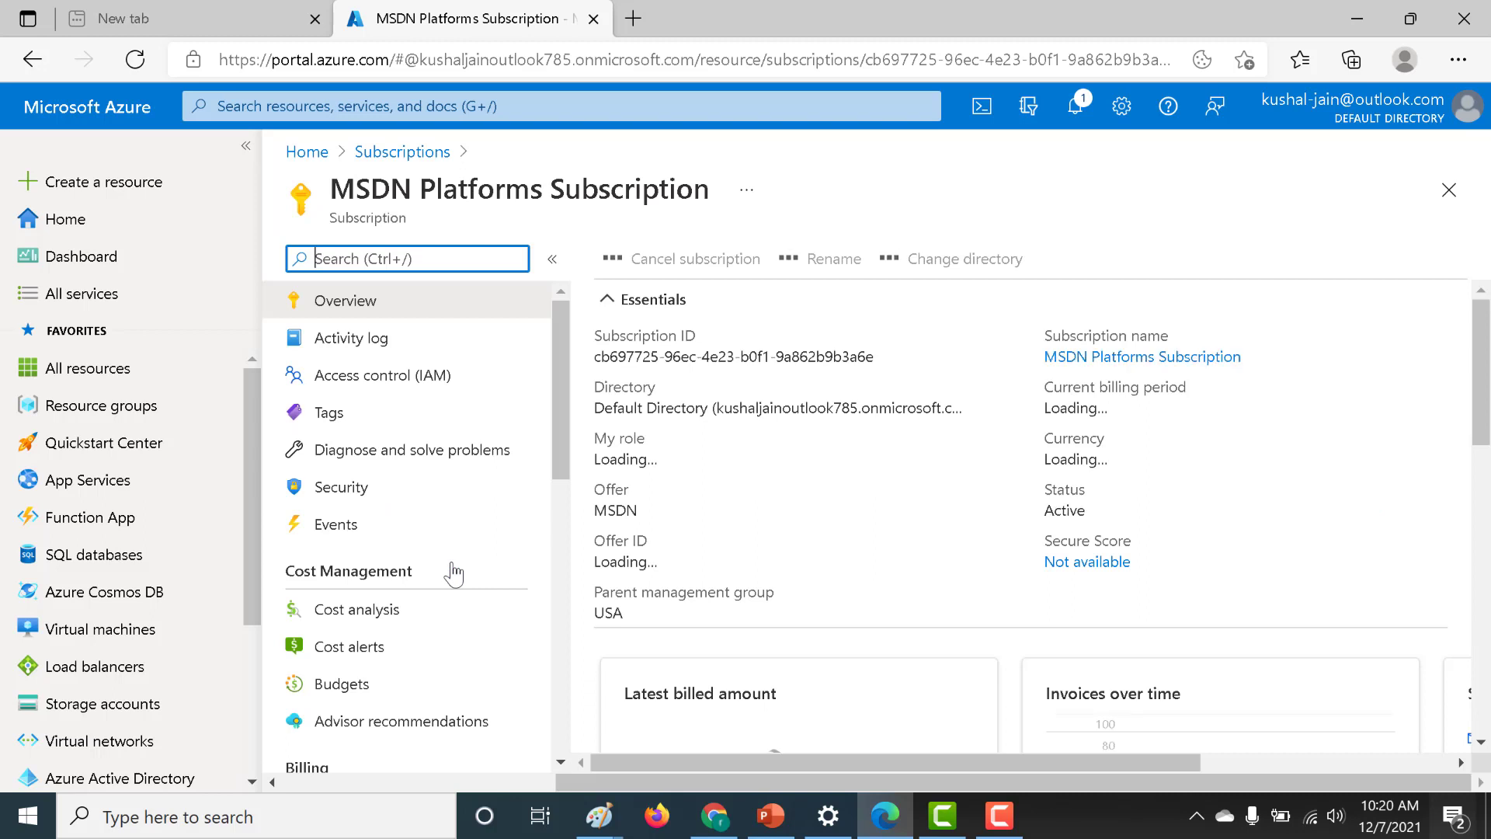
Step: Open the subscription's Access control (IAM) and review all its role assignments, including the Owner group
click(455, 379)
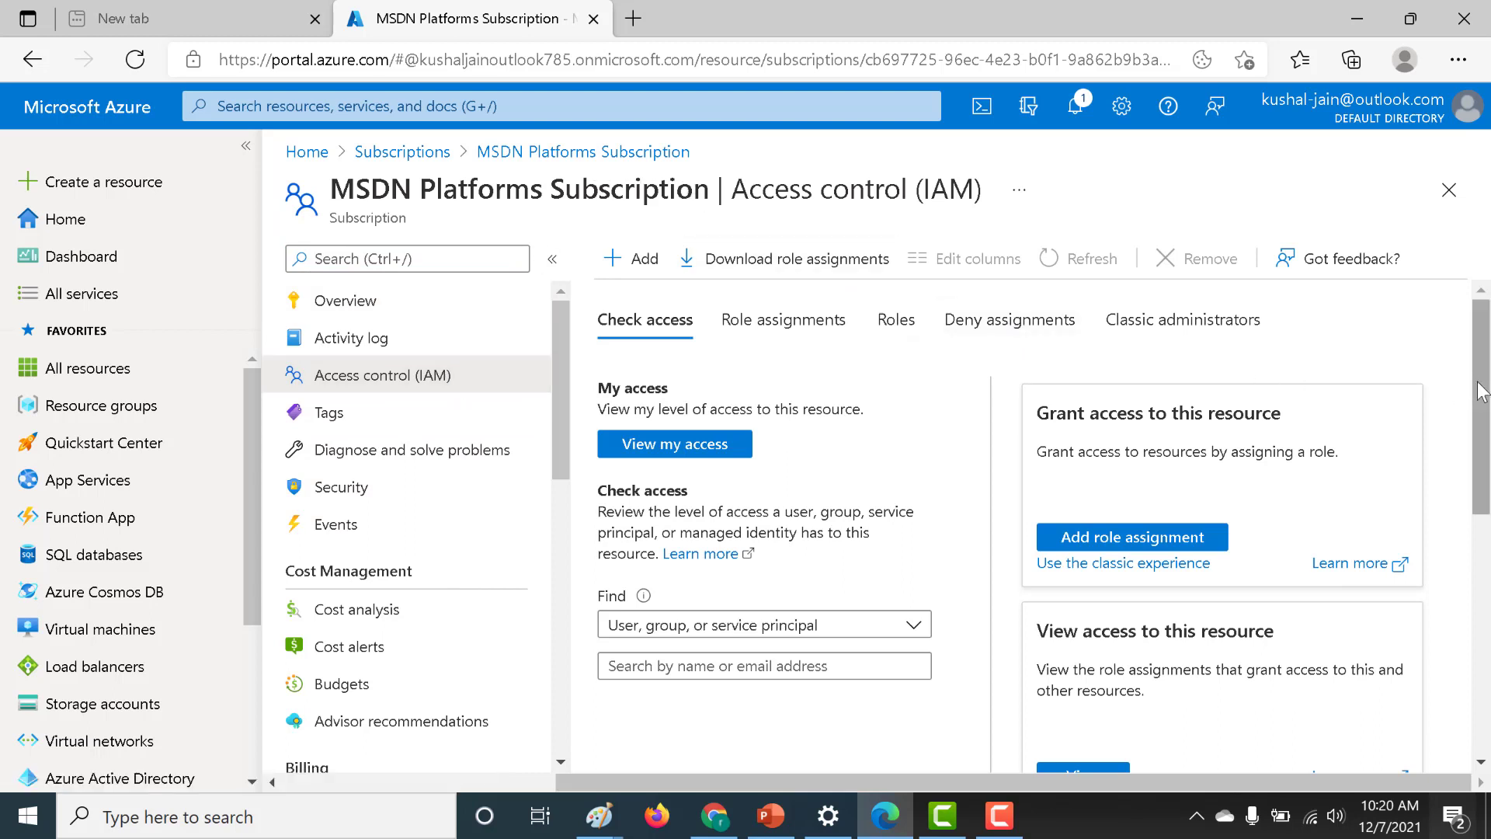
mouse_move(1483, 390)
mouse_down()
mouse_move(1484, 405)
mouse_move(1489, 386)
mouse_up()
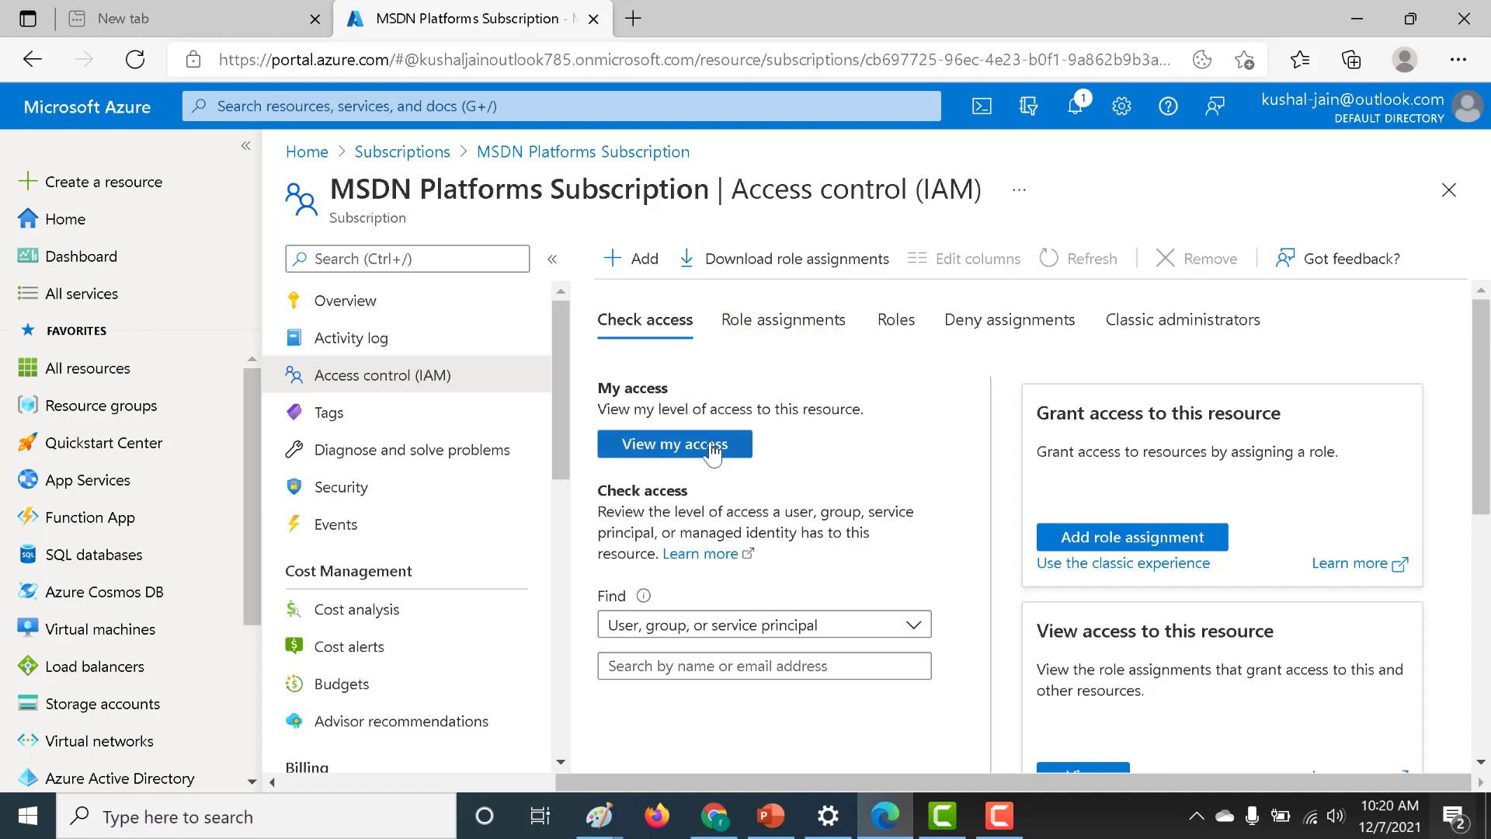
scroll(1487, 330, down, 2)
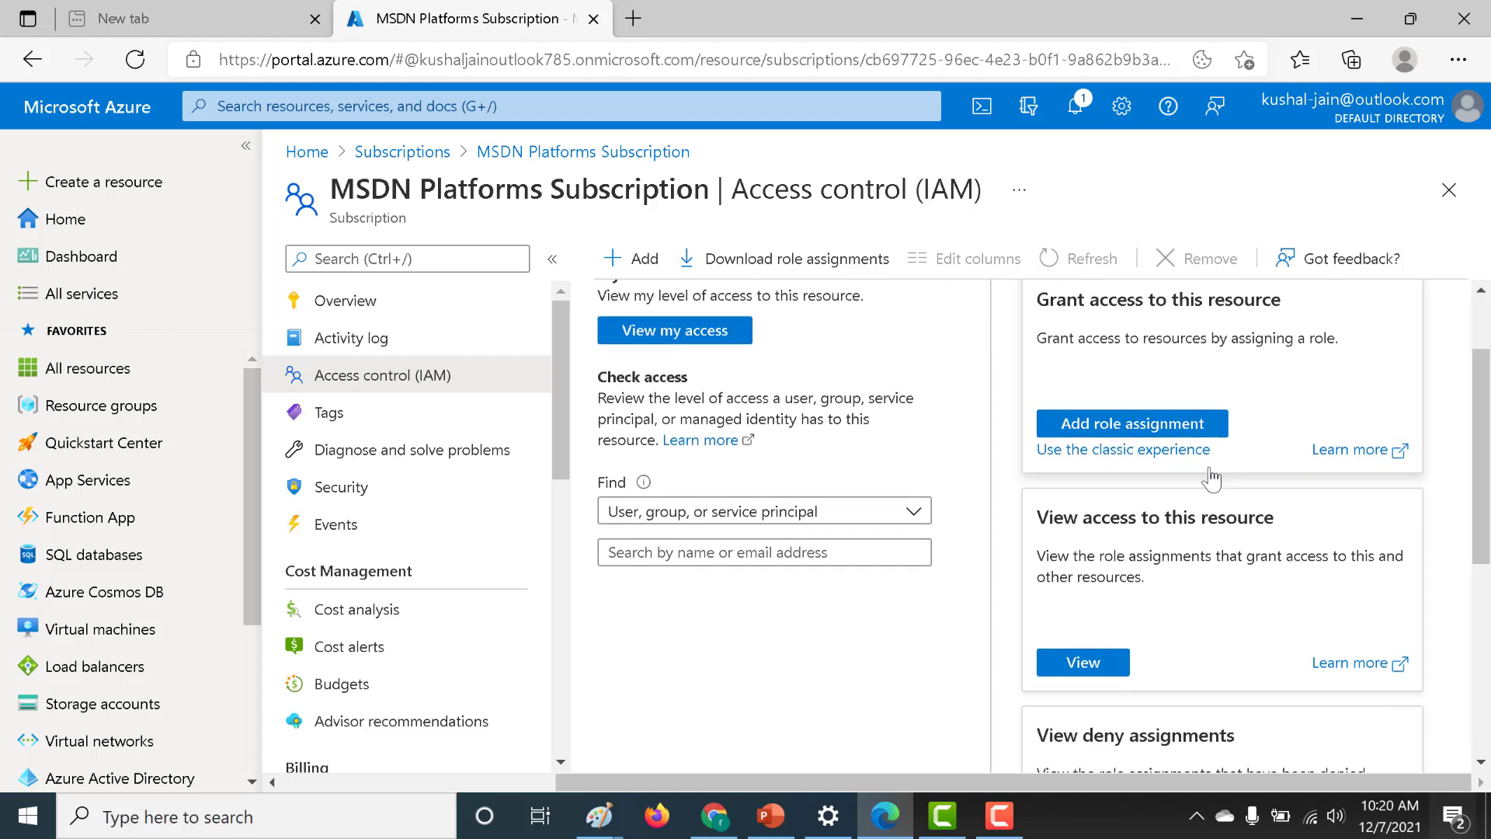
click(1084, 663)
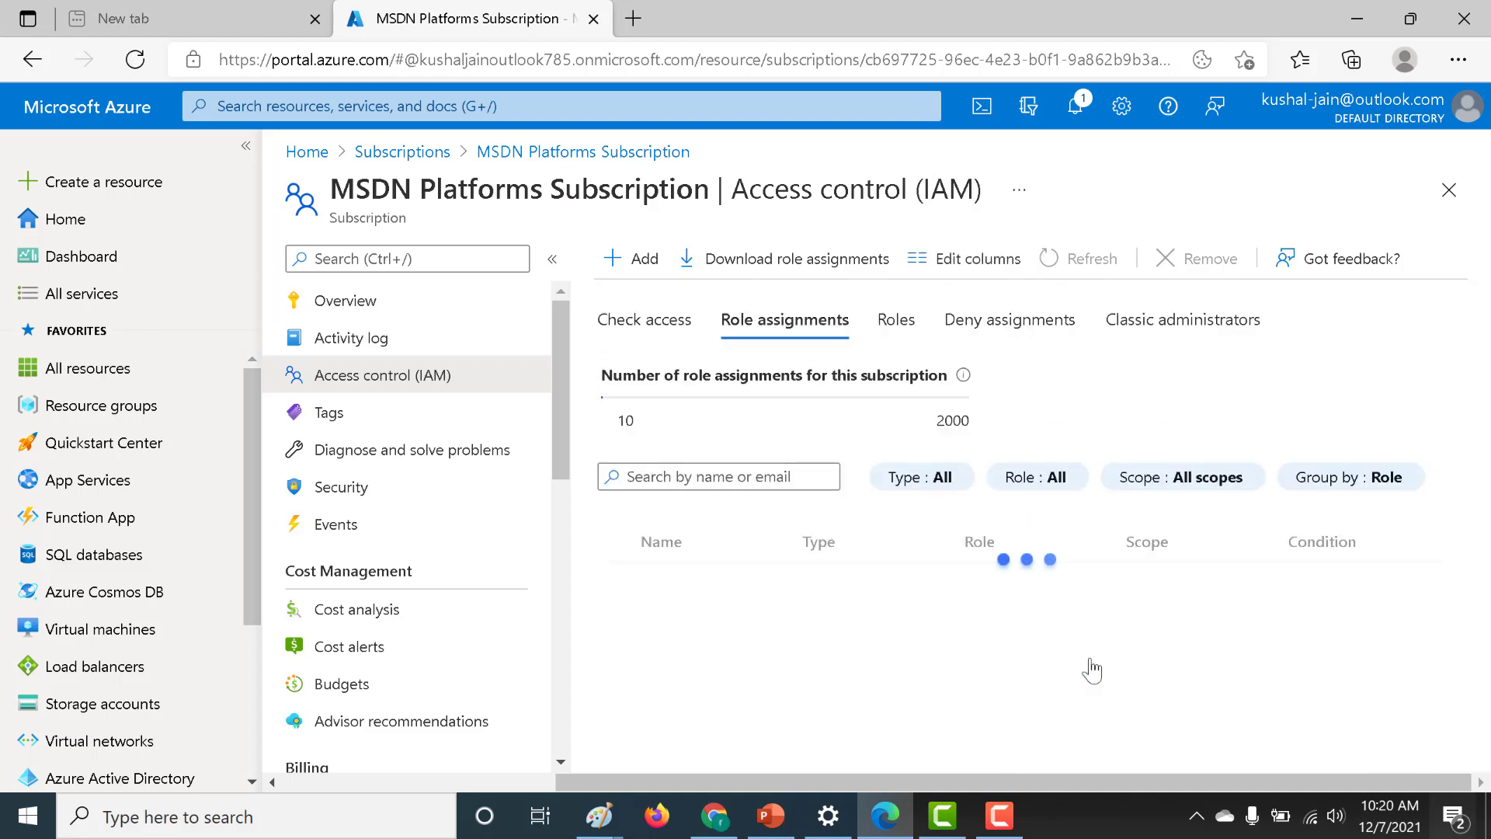
scroll(689, 598, down, 10)
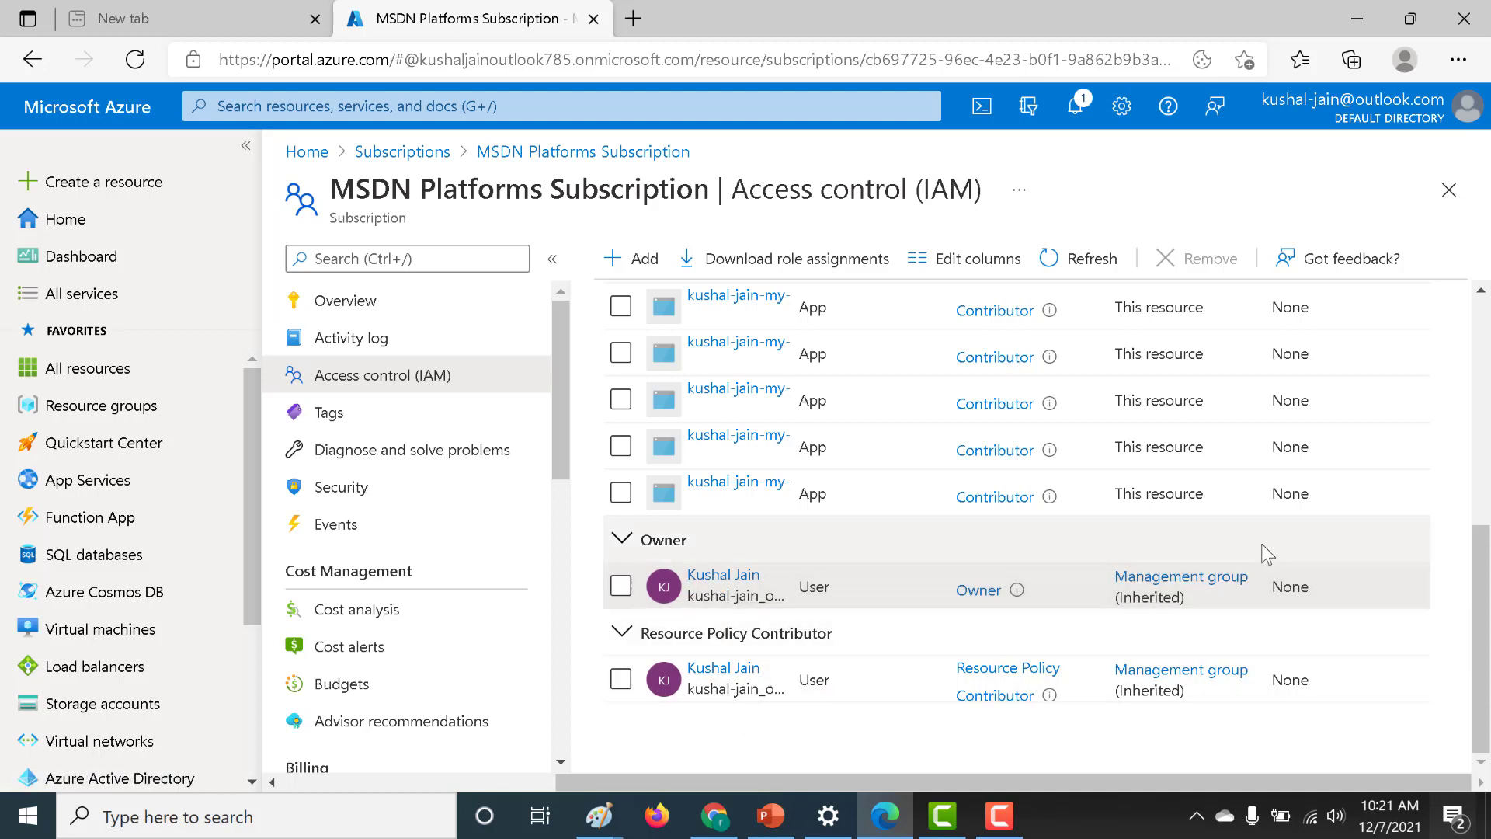
scroll(1264, 556, up, 10)
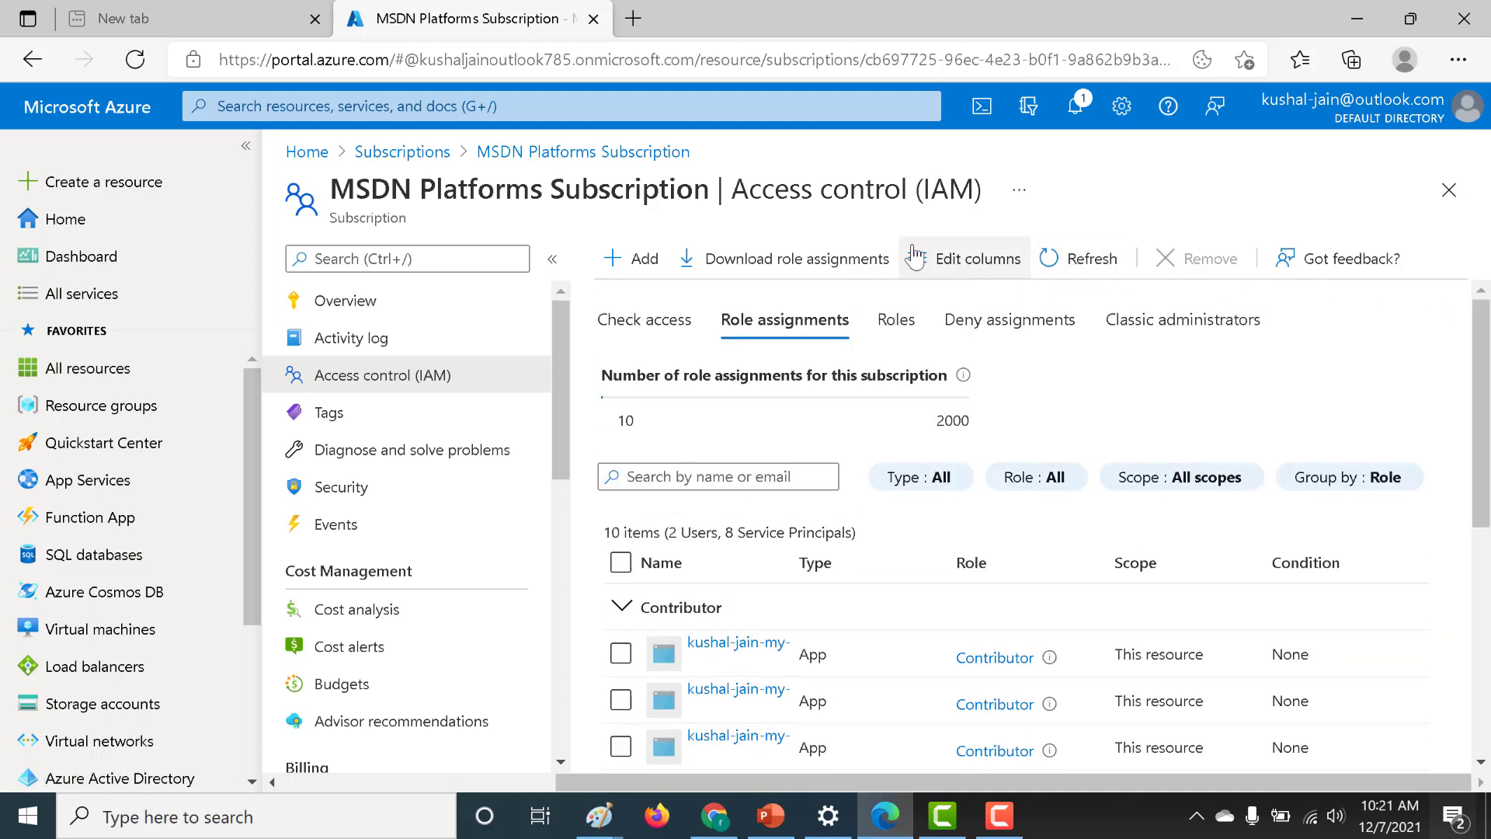
Step: Start a new role assignment from the MSDN Platforms Subscription's Access control (IAM) and choose the Owner role
click(643, 152)
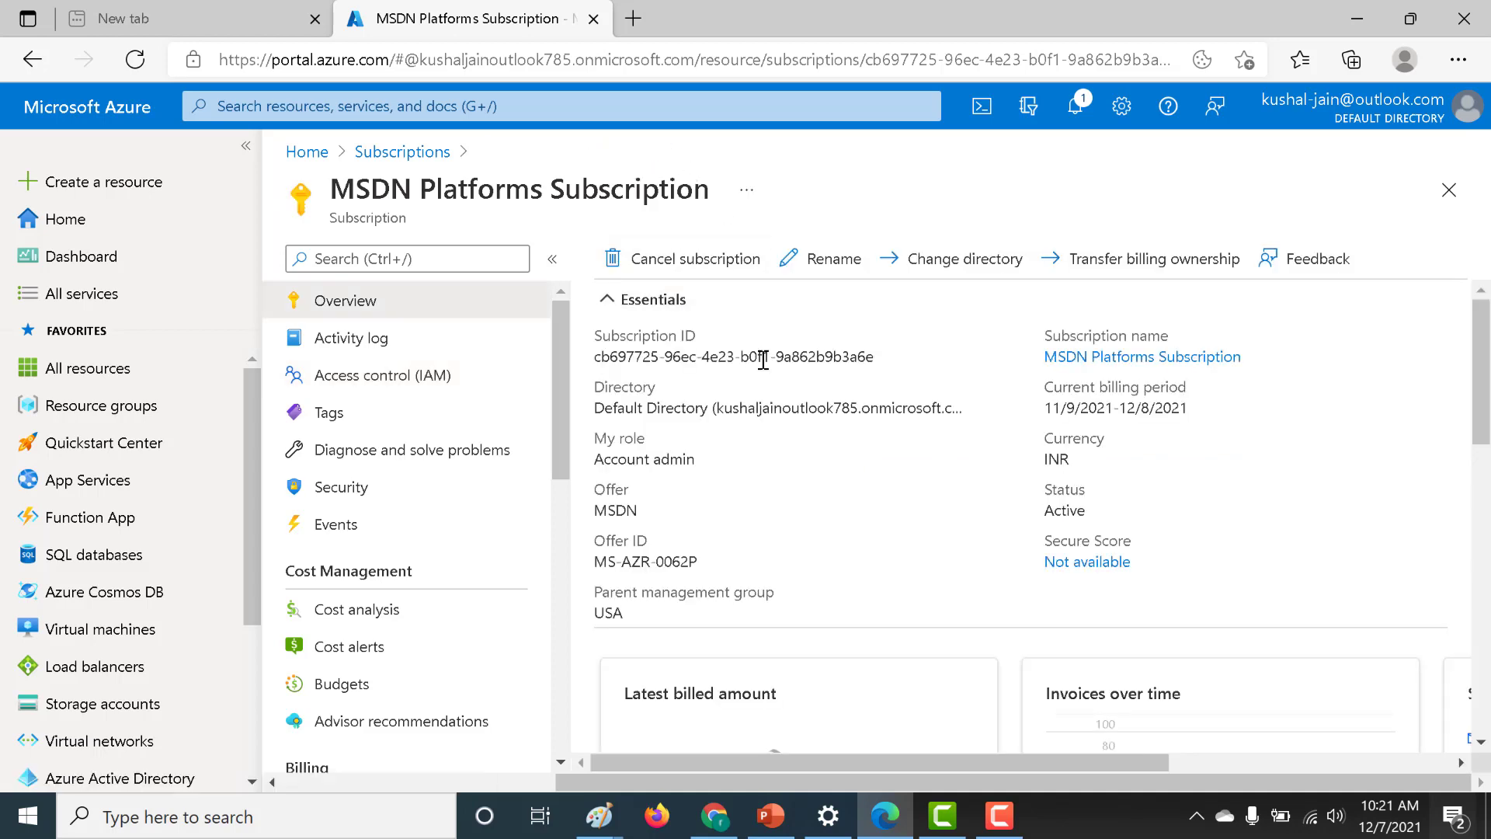
click(399, 376)
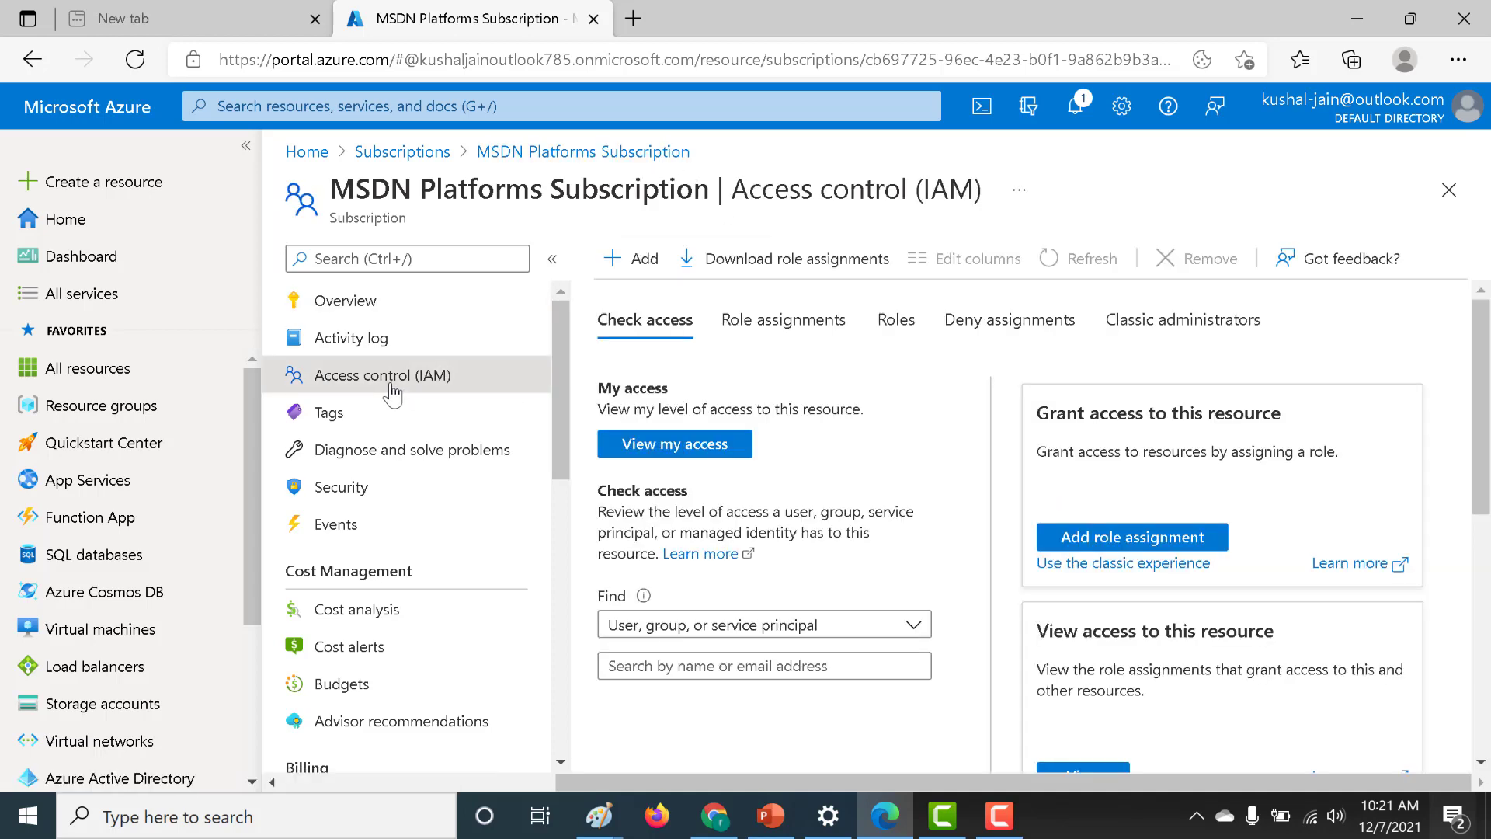
click(1122, 538)
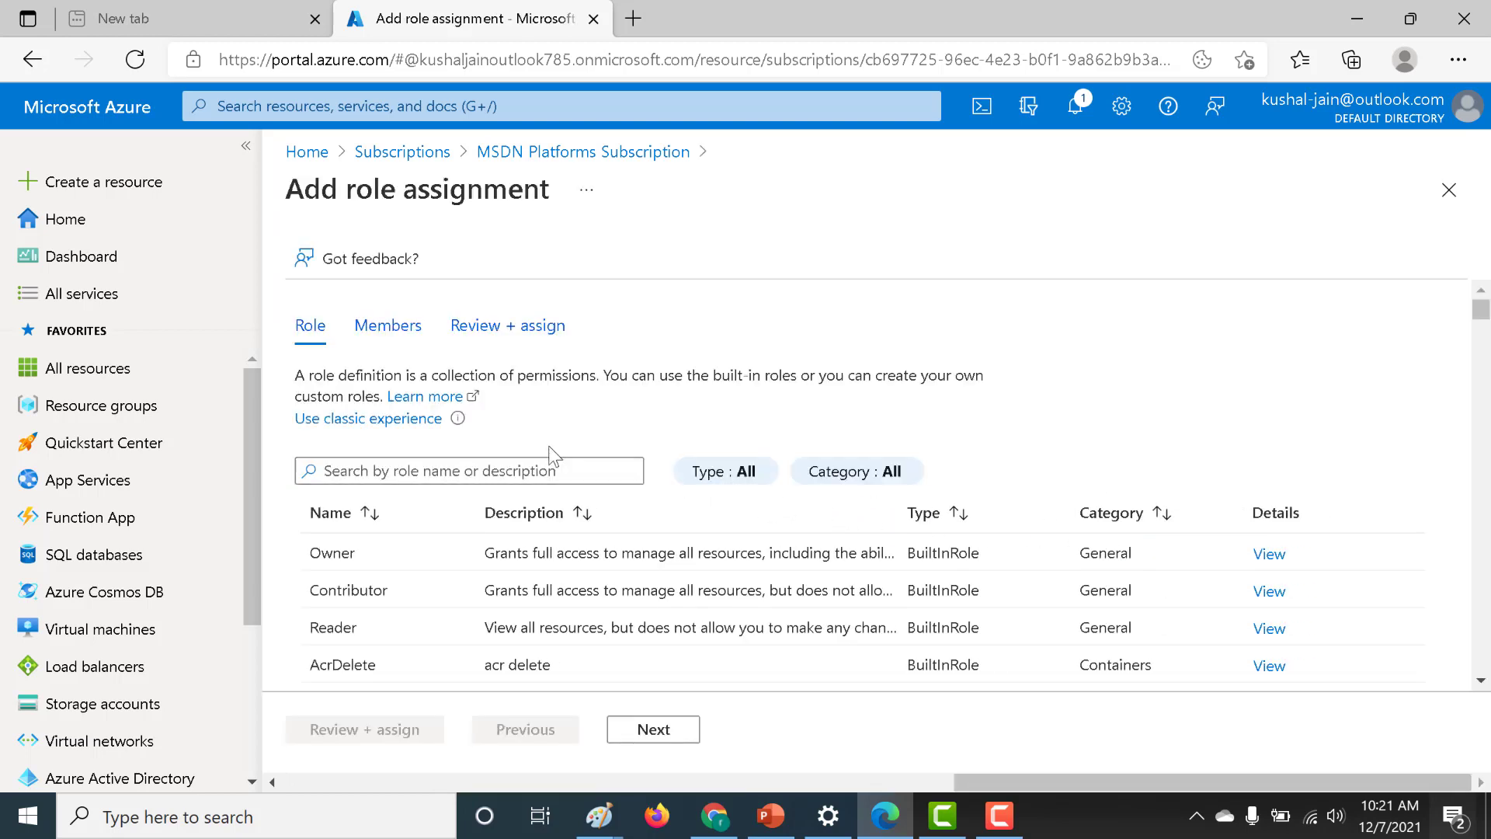
click(373, 546)
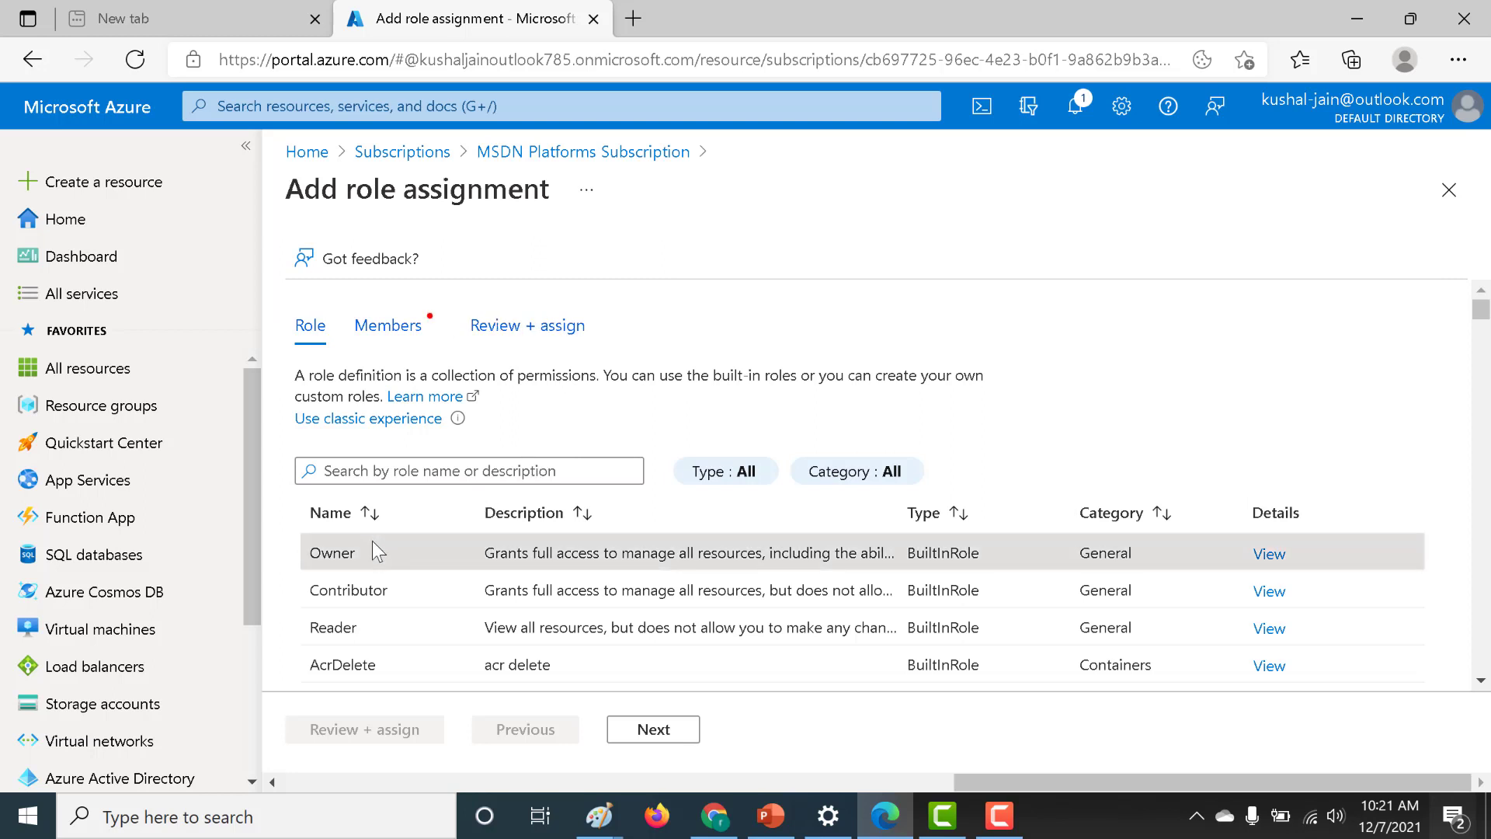
scroll(1484, 405, down, 5)
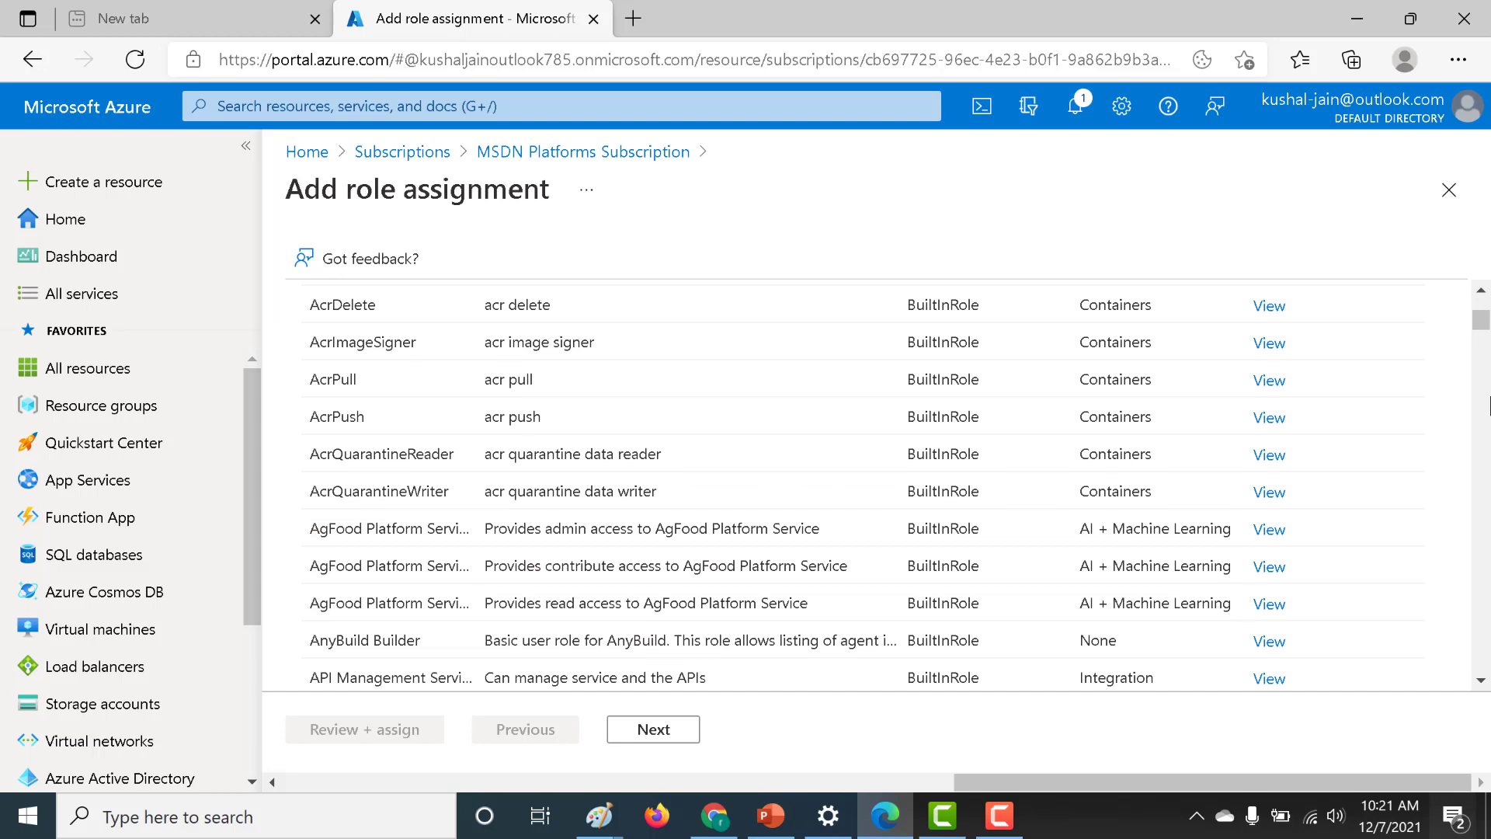
scroll(1487, 308, up, 5)
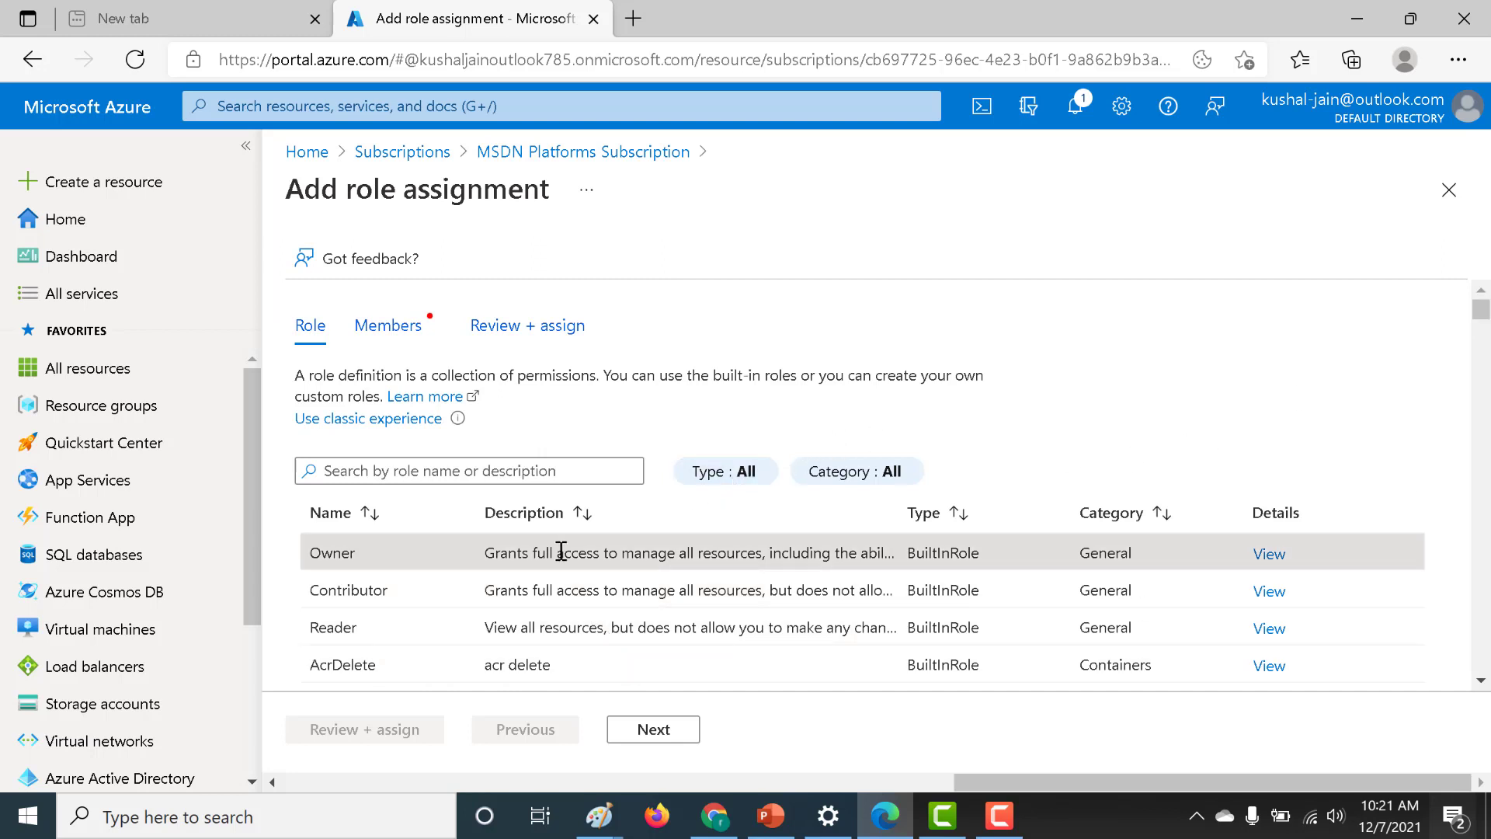
click(643, 730)
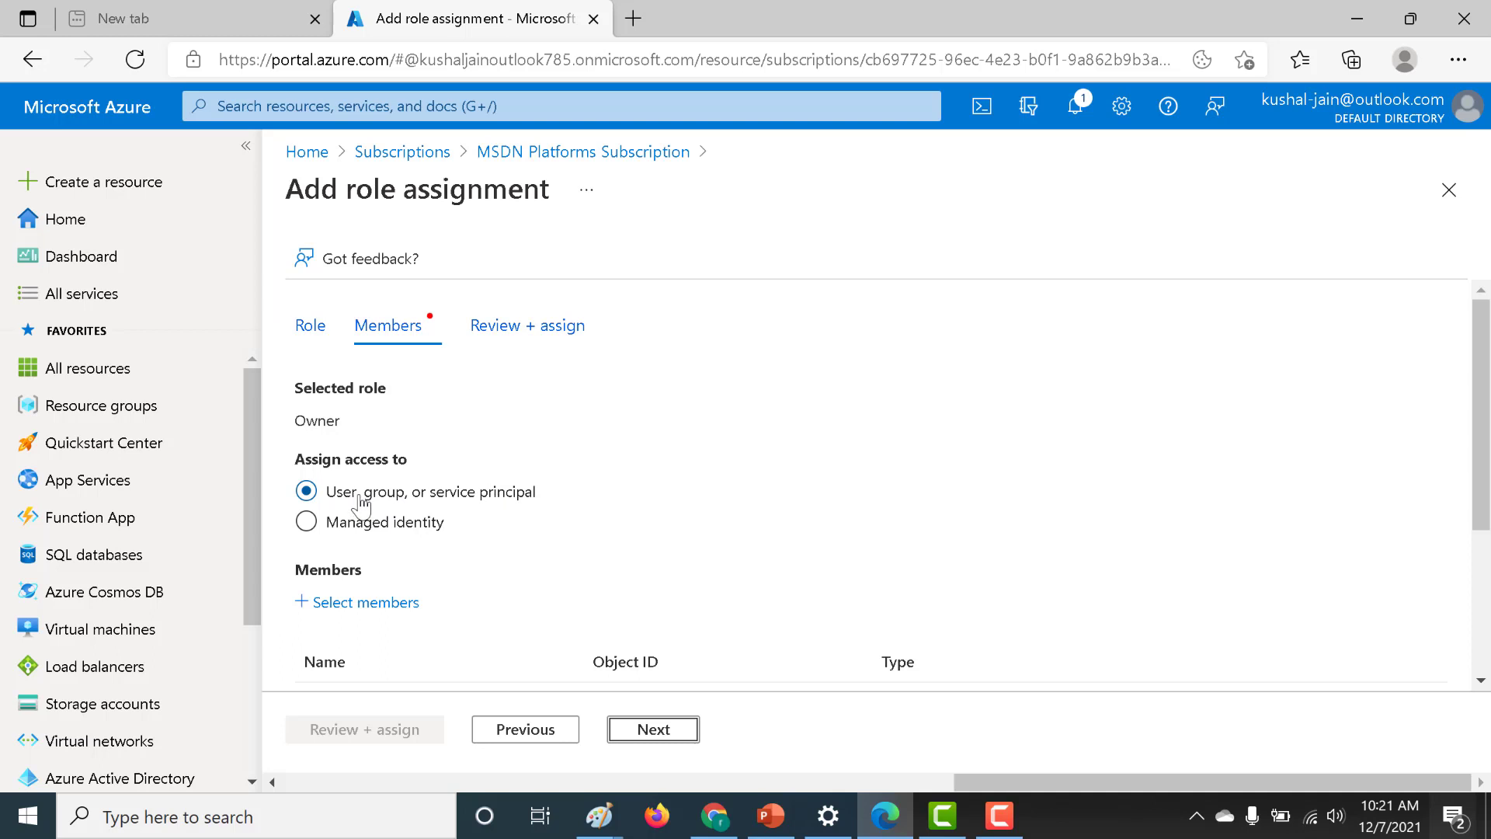
Step: Select the directory's other user as the role's member, assign the role and dismiss the notification
drag(360, 497, 329, 498)
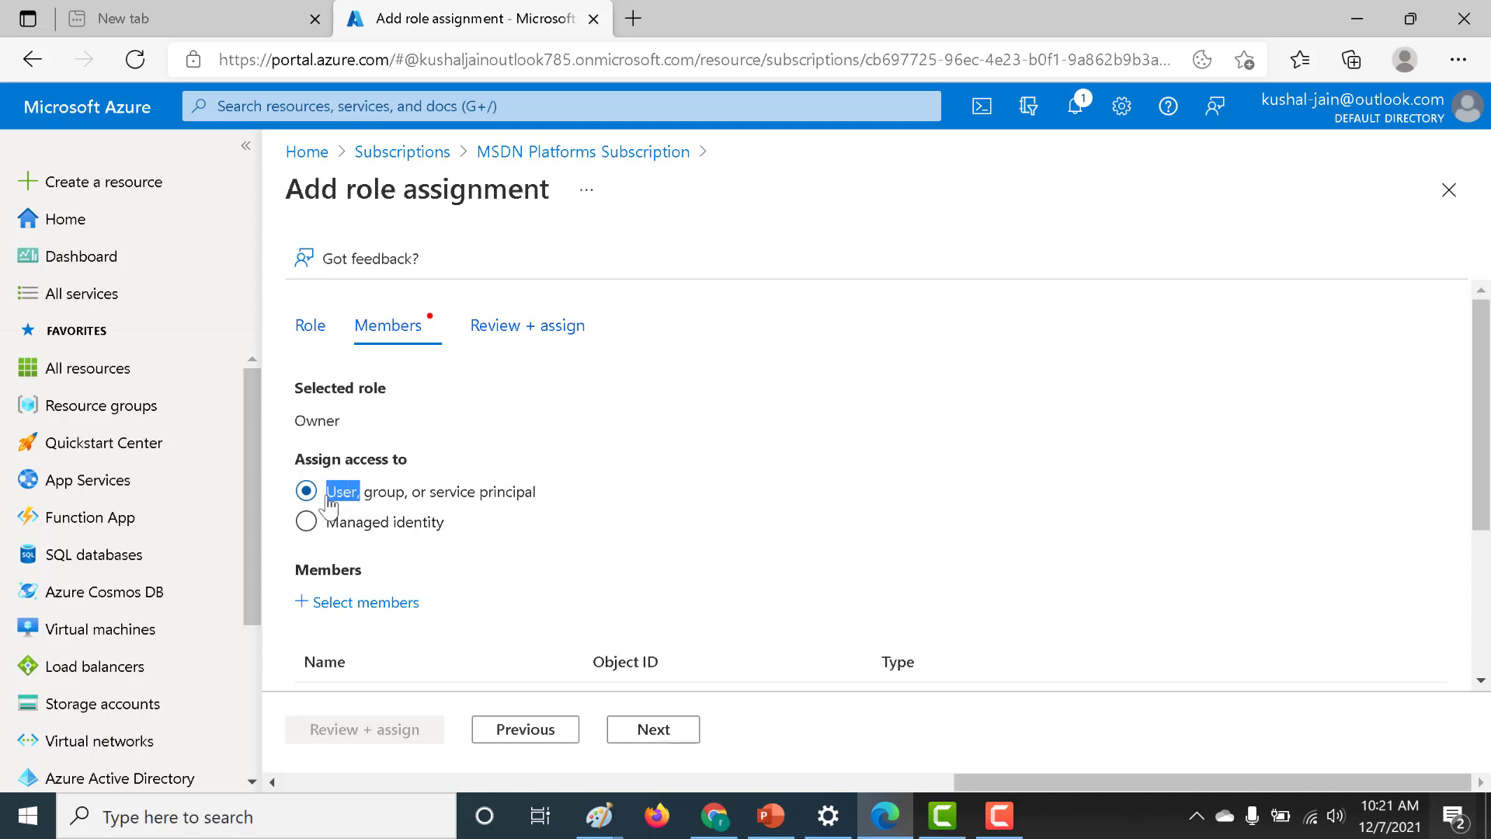
click(333, 606)
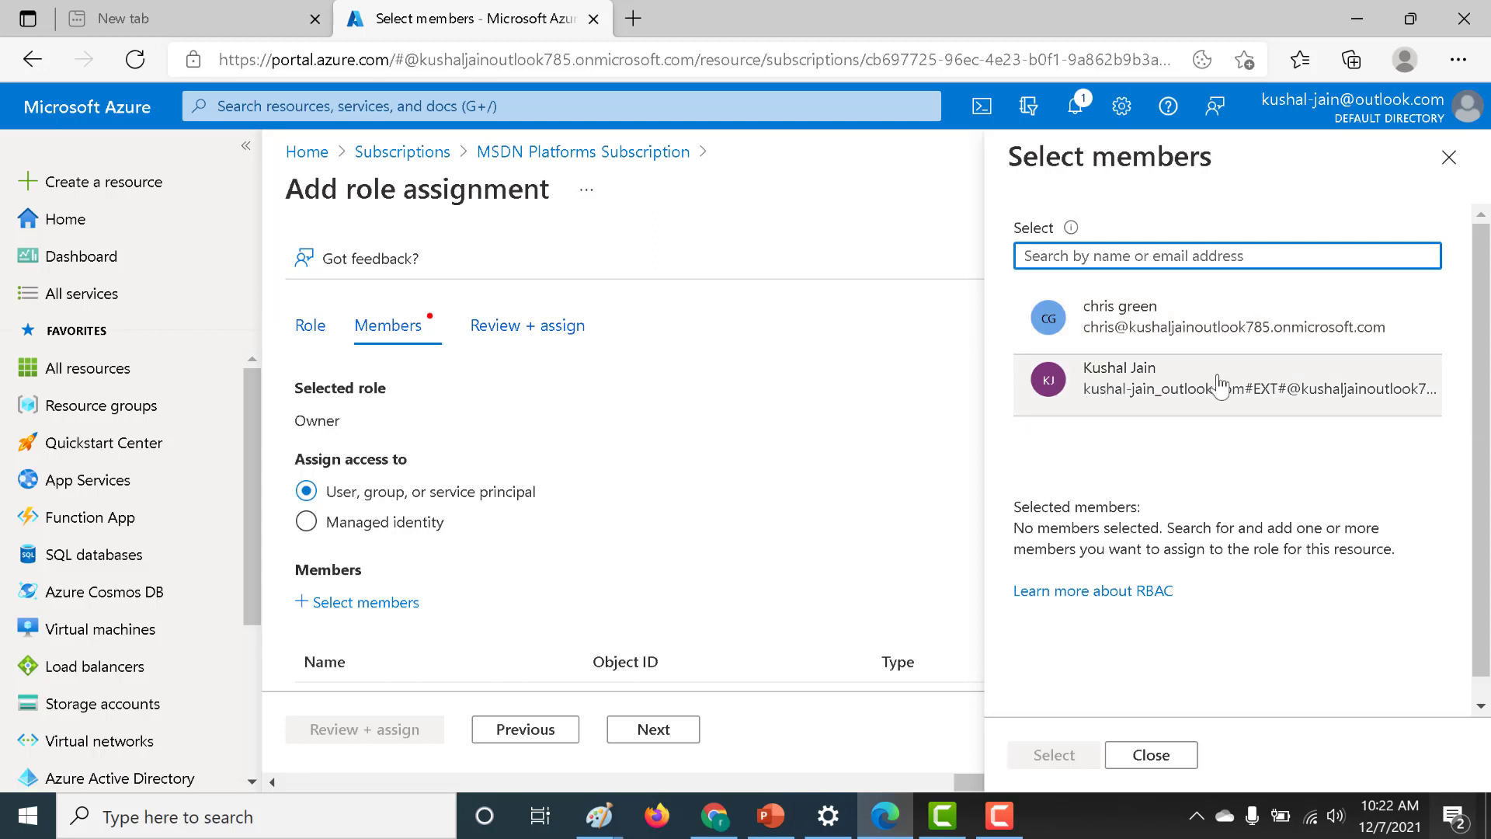
click(1220, 332)
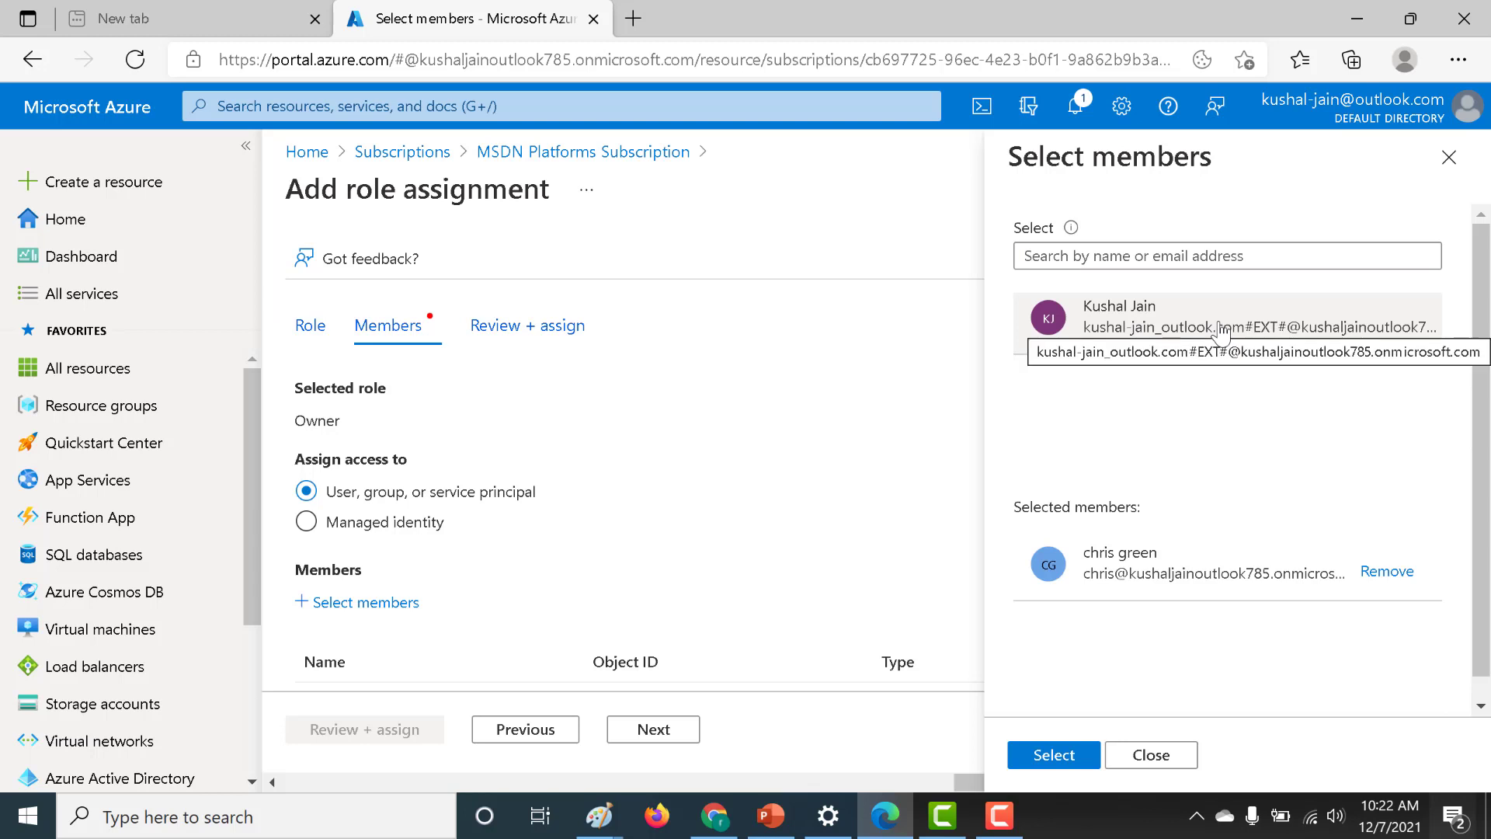
click(1057, 766)
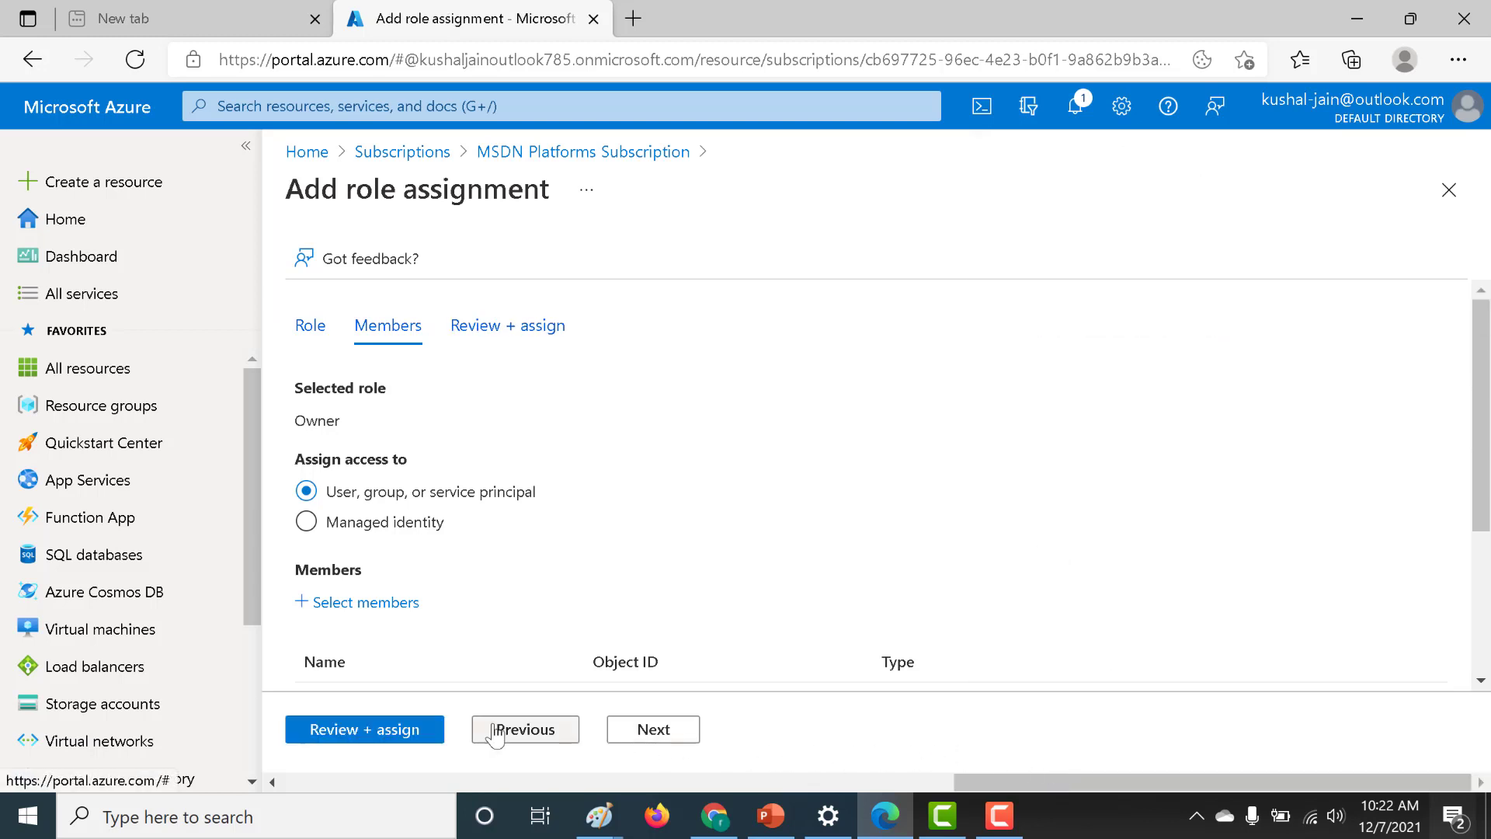
click(359, 728)
click(360, 728)
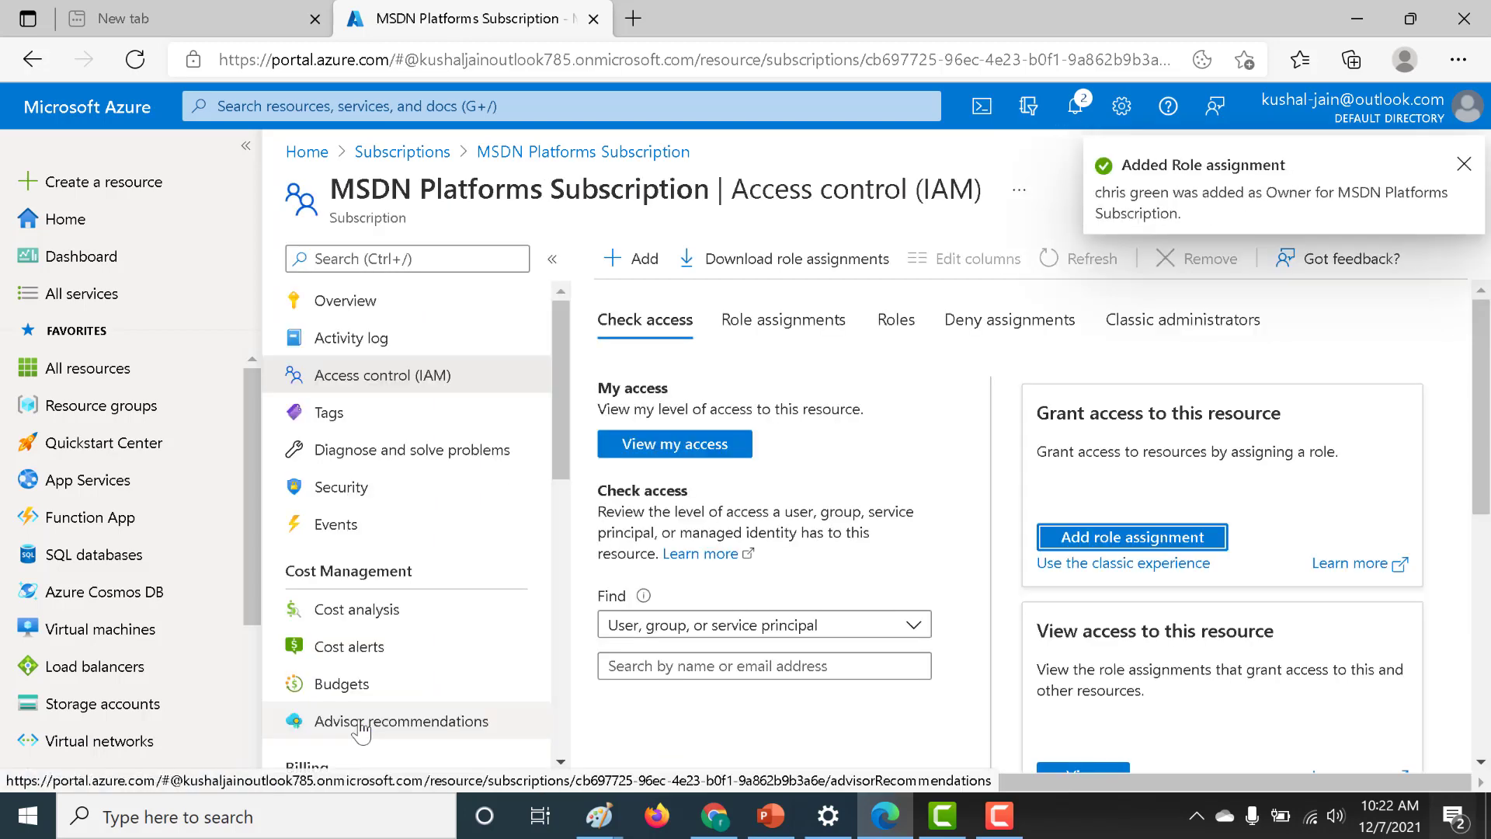
click(1461, 169)
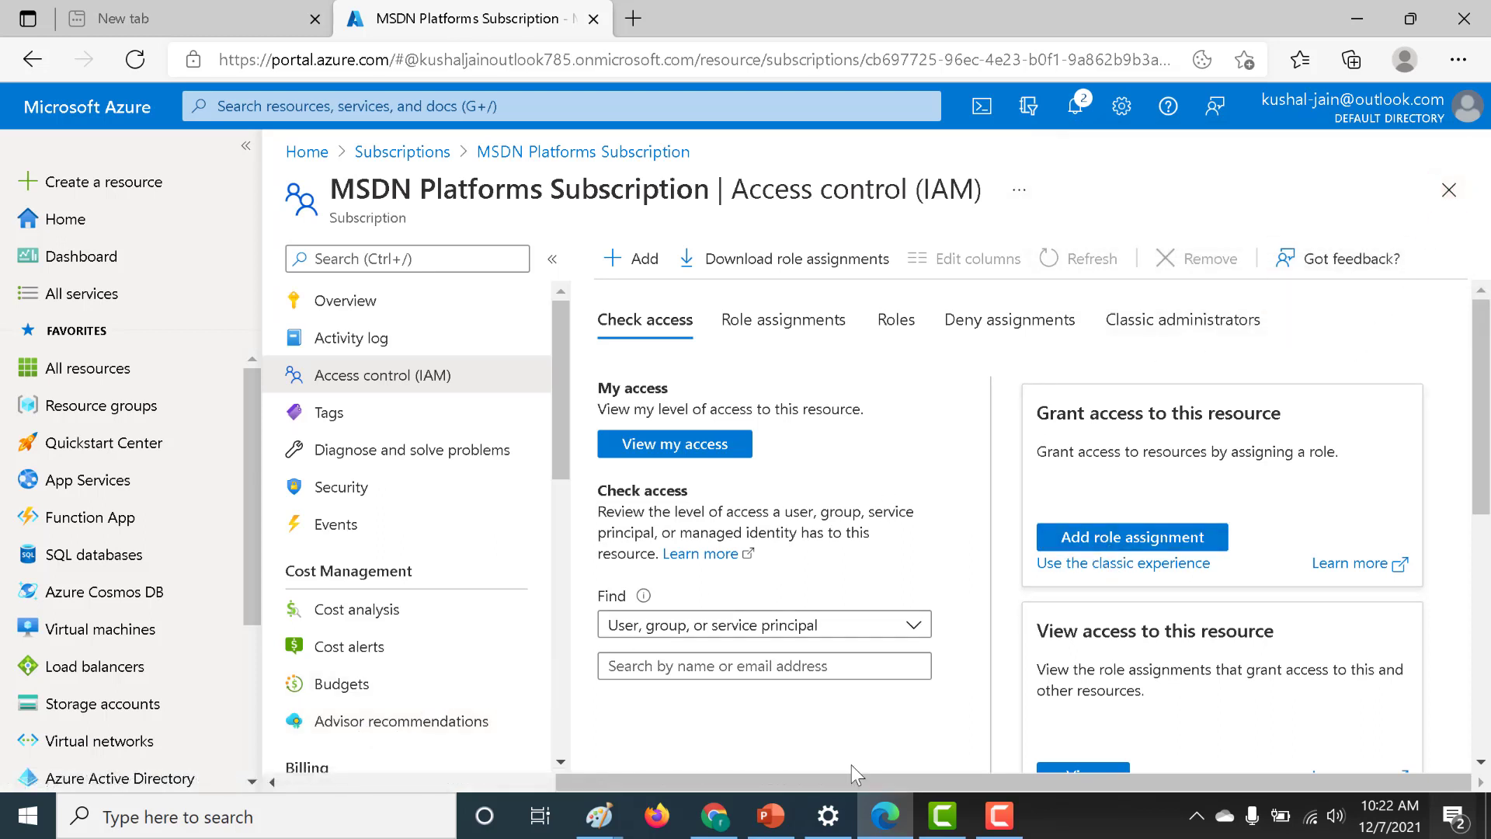
click(769, 815)
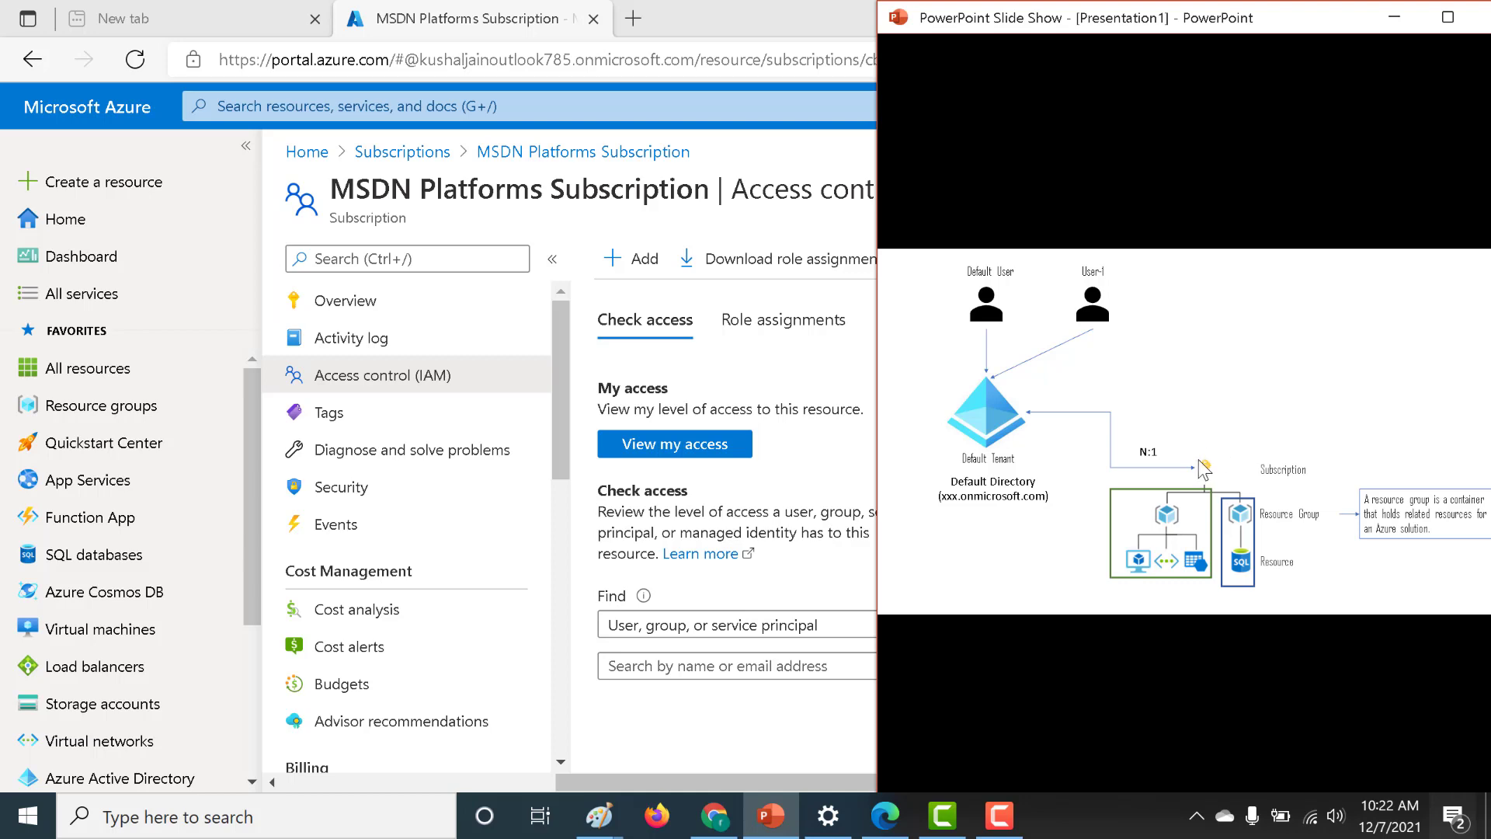
click(1393, 17)
click(1357, 103)
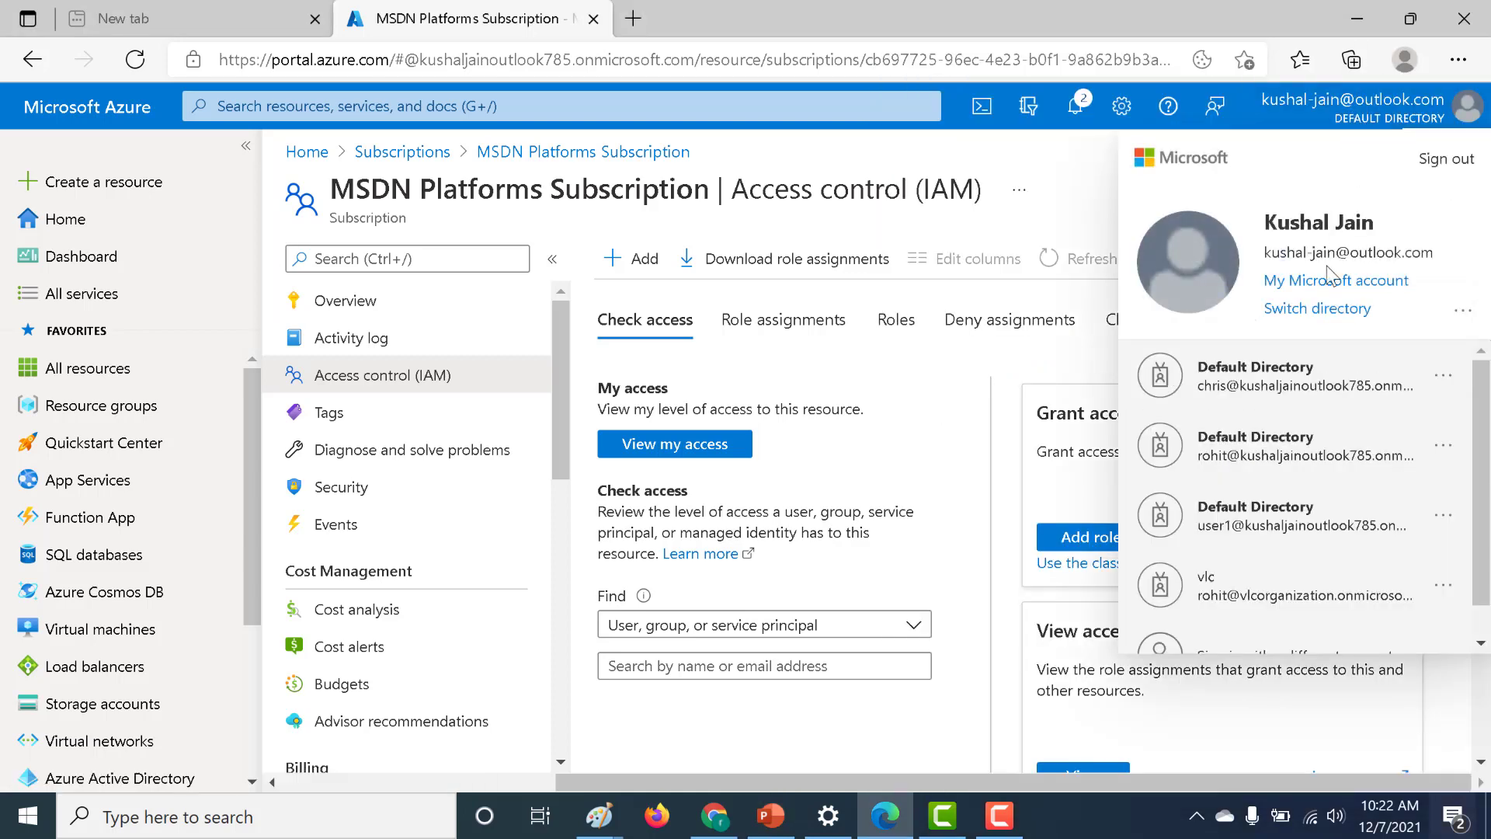
click(1299, 388)
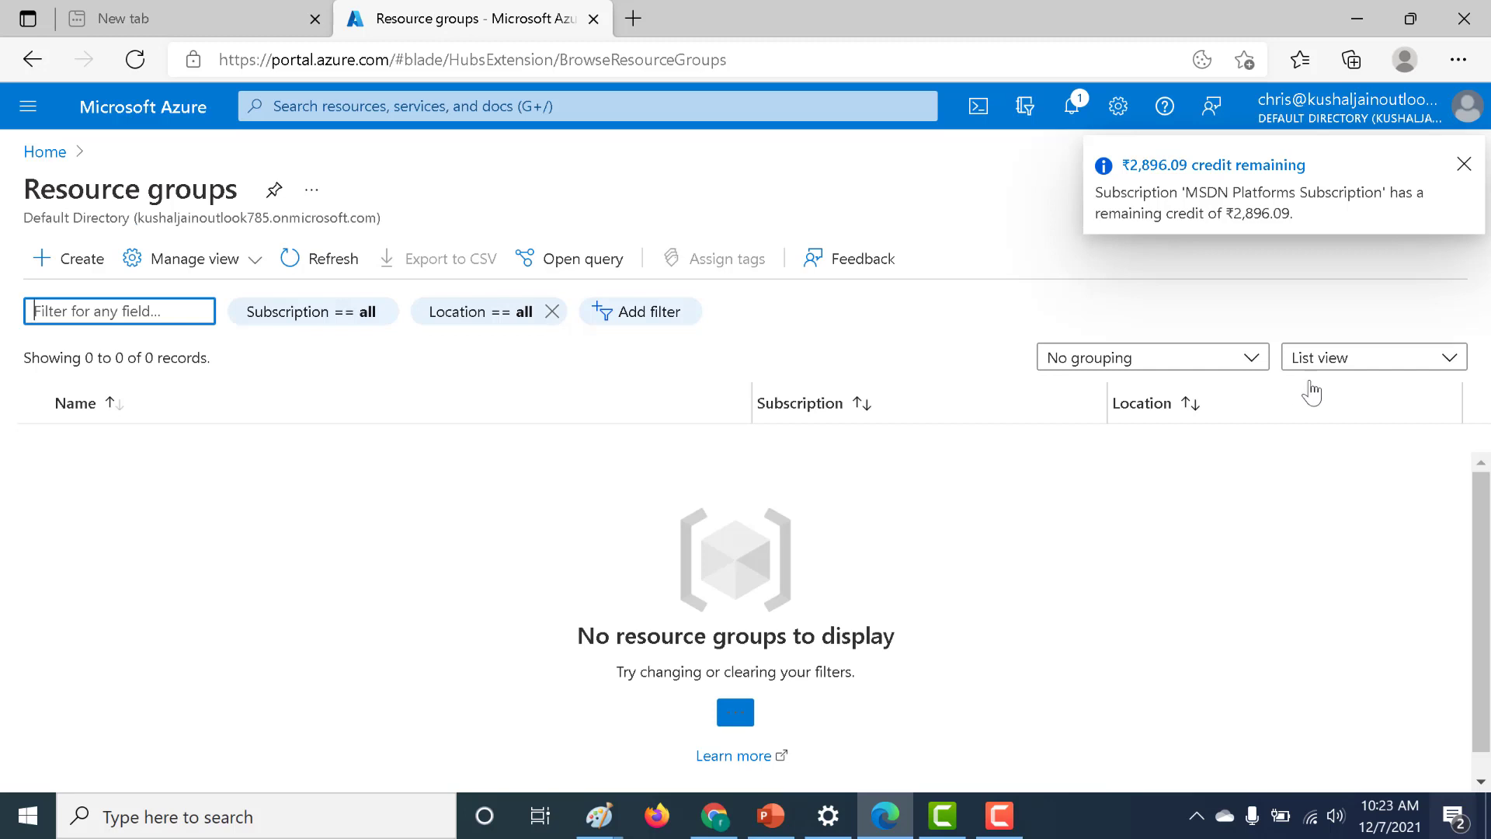
click(1462, 165)
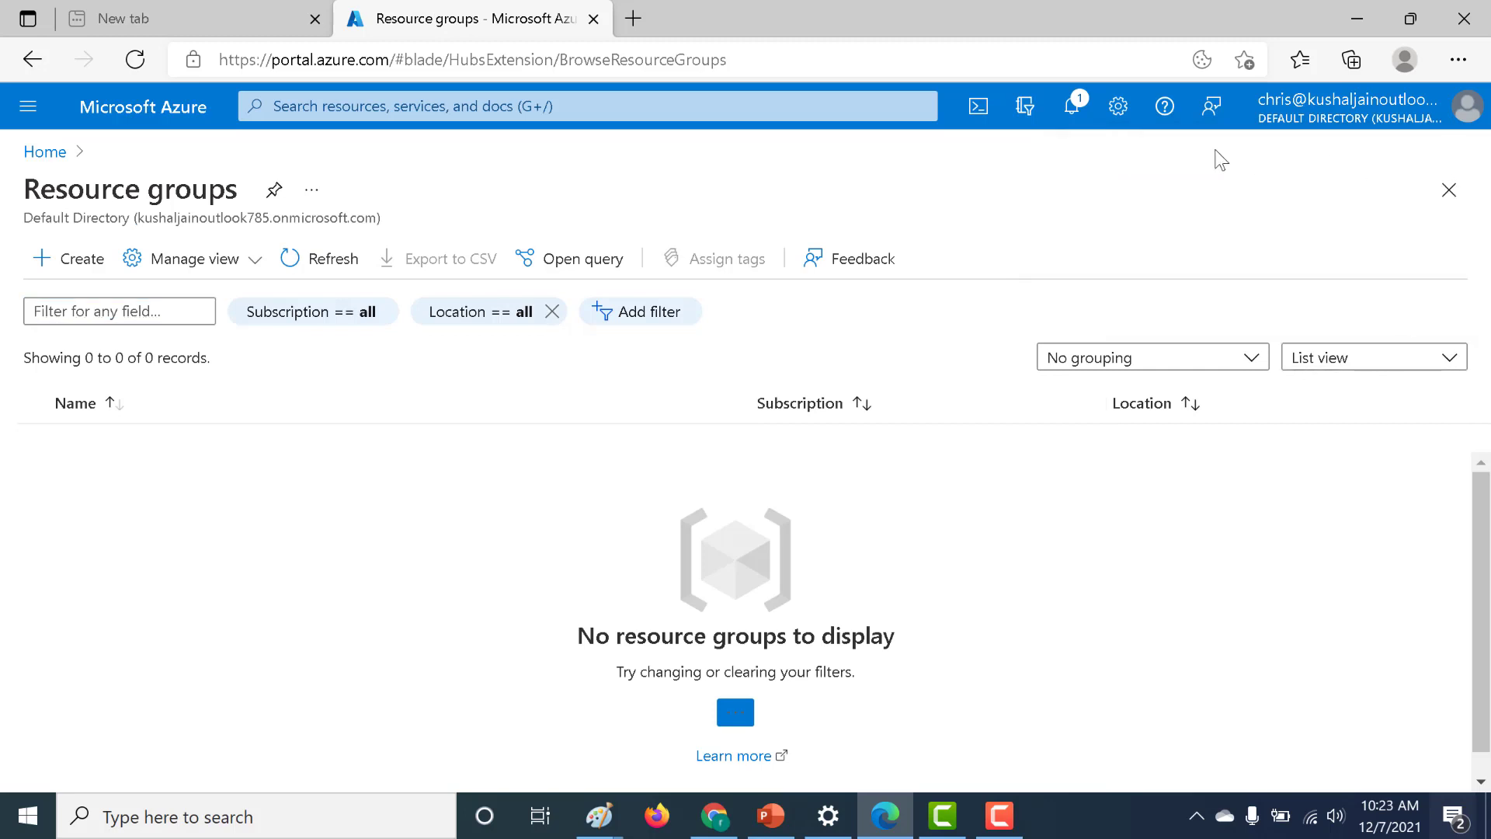
Step: Open Subscriptions through the portal search and check which subscription and role this account has
click(709, 106)
click(424, 361)
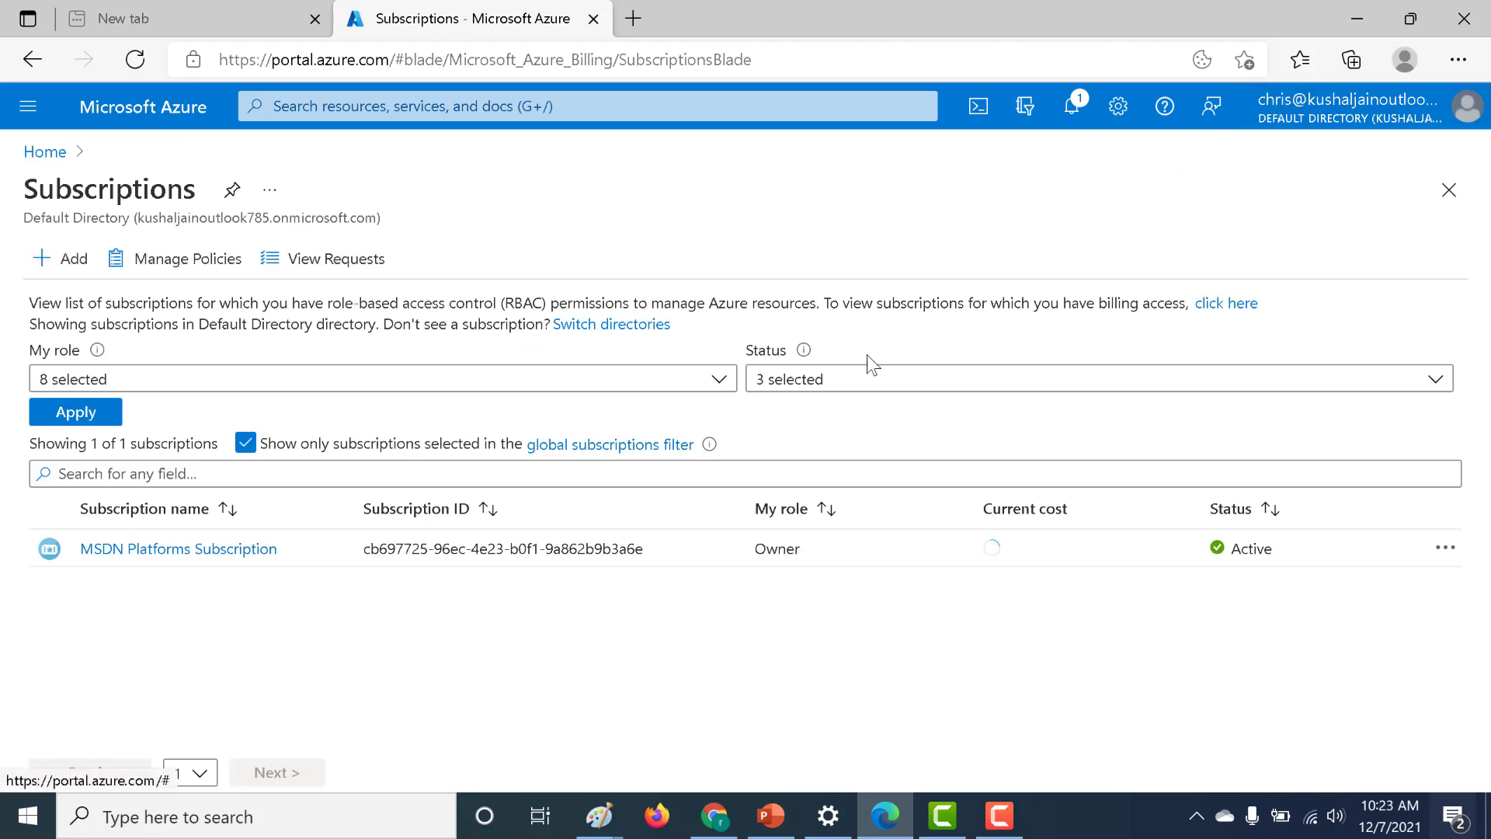
drag(70, 565, 139, 567)
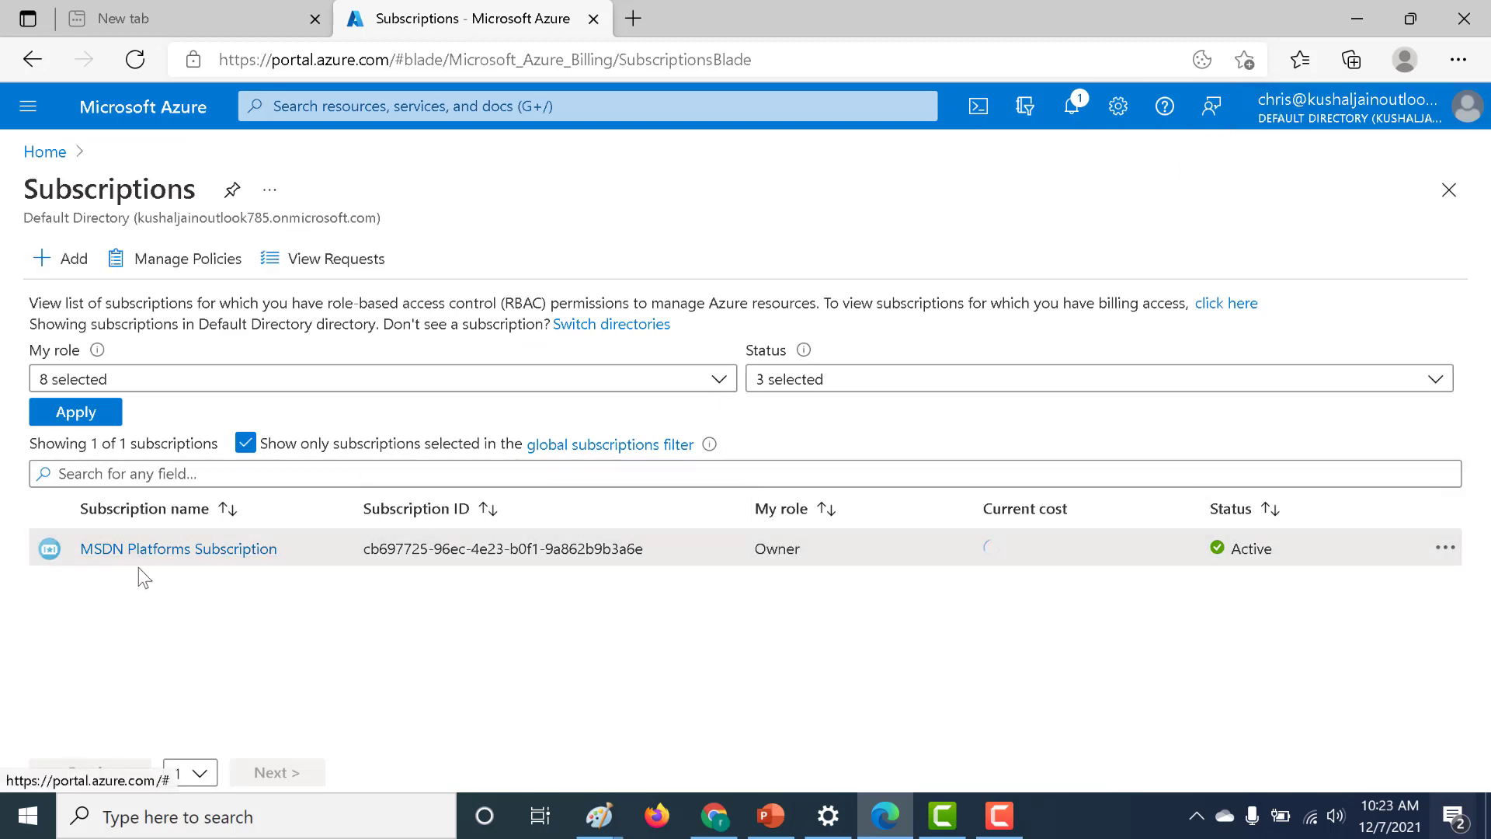
click(187, 526)
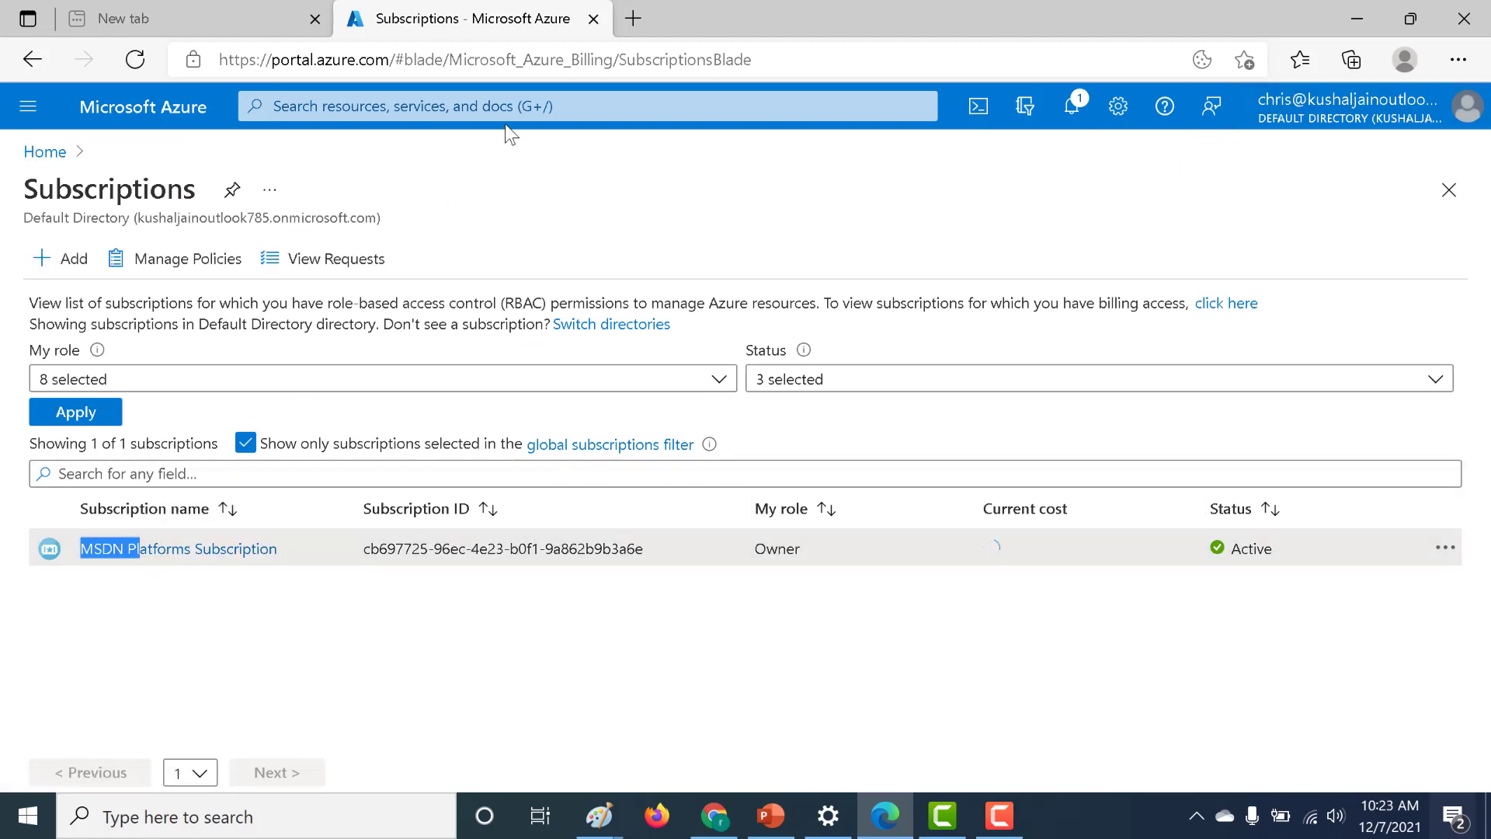
Step: Open another service page from the portal search suggestions
click(521, 106)
click(420, 358)
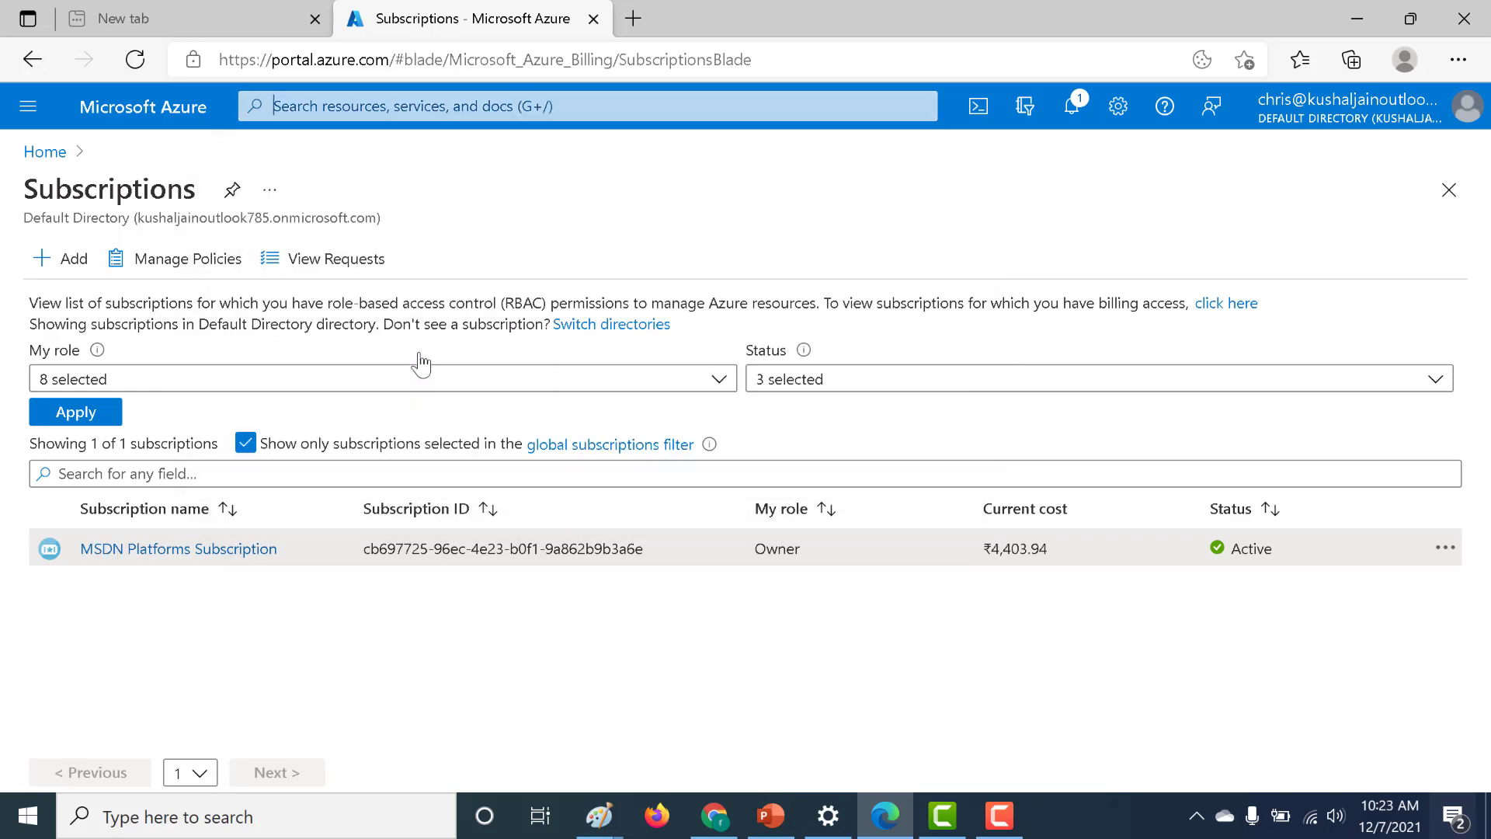